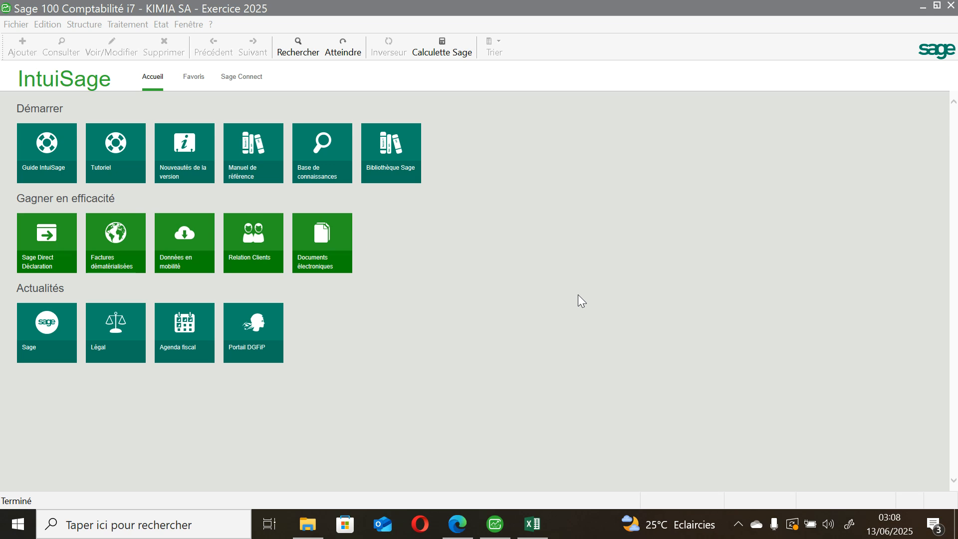
Step: Switch to the browser and consult the 2 January transaction in the CAS PRATIQUE KIMIA SAGE COMPTA PDF
{"action": "left_click", "coordinate": [456, 525]}
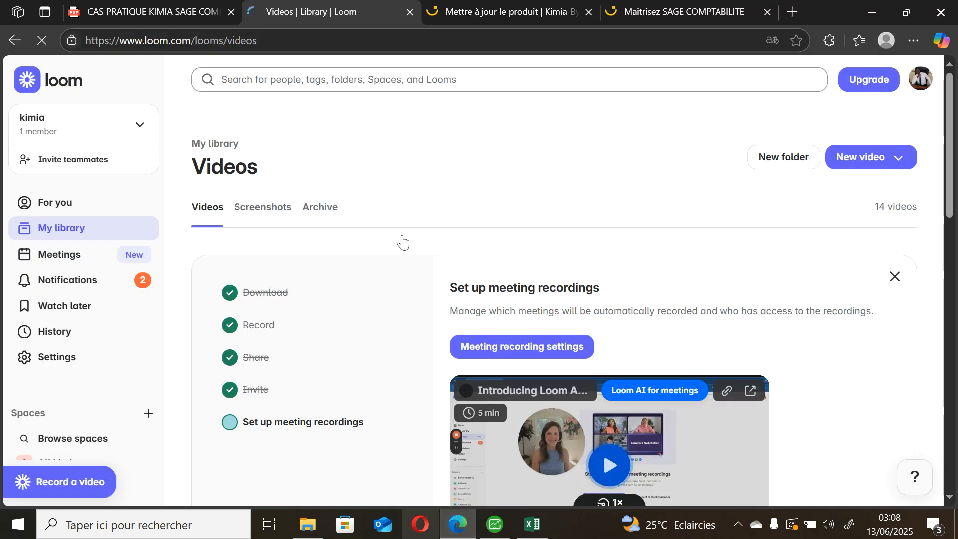
{"action": "left_click", "coordinate": [170, 13]}
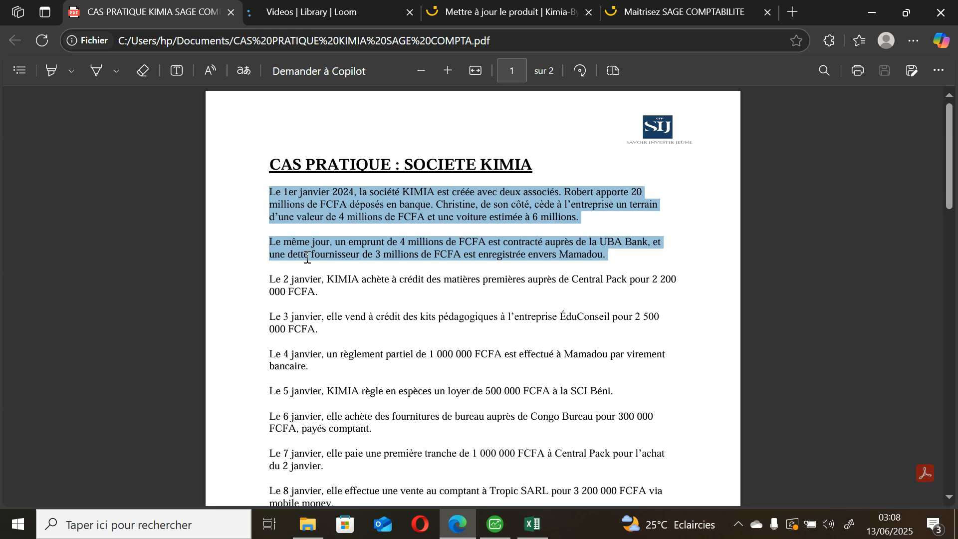
{"action": "left_click", "coordinate": [268, 282]}
{"action": "left_click_drag", "start_coordinate": [268, 282], "coordinate": [588, 280]}
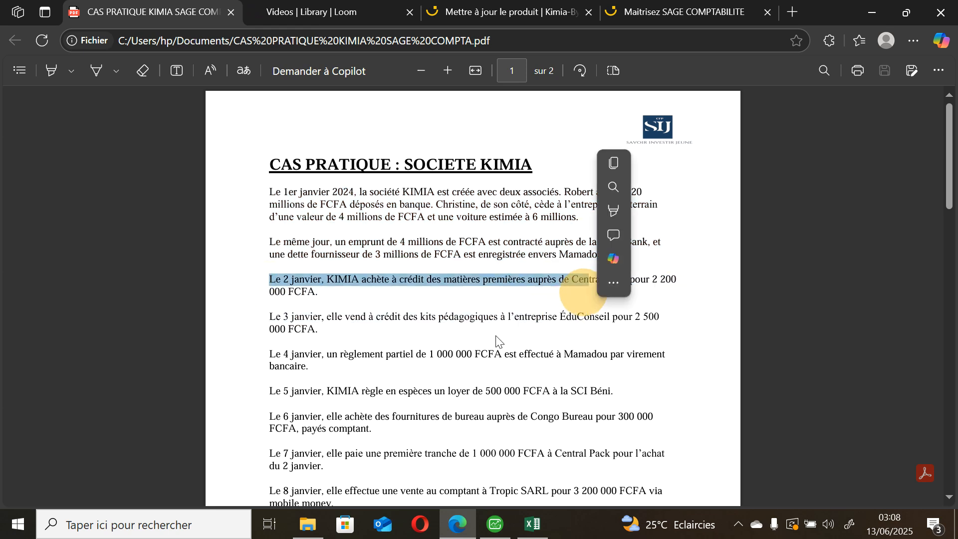
{"action": "left_click", "coordinate": [338, 288]}
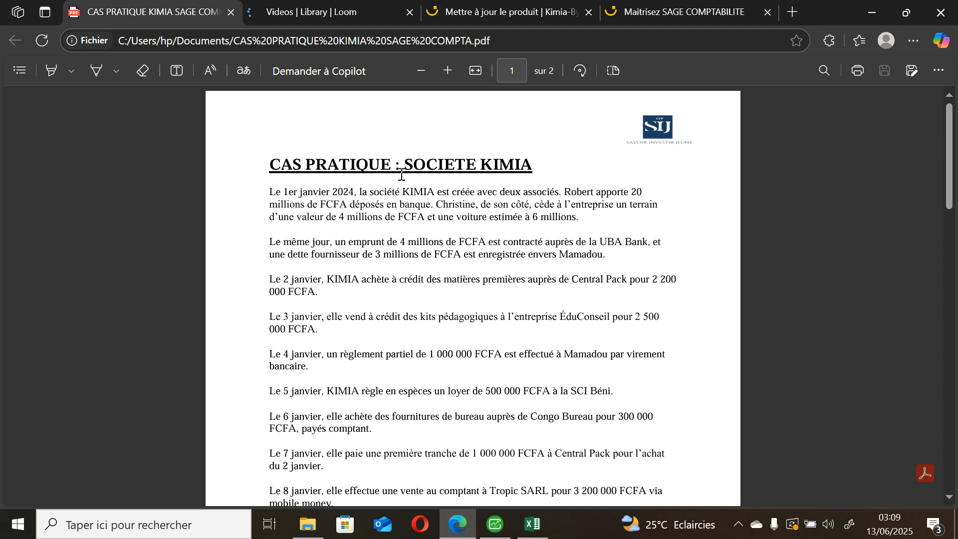
Step: Switch to Sage 100 Comptabilité and start the journal entry function (Saisie des écritures)
{"action": "left_click", "coordinate": [495, 525]}
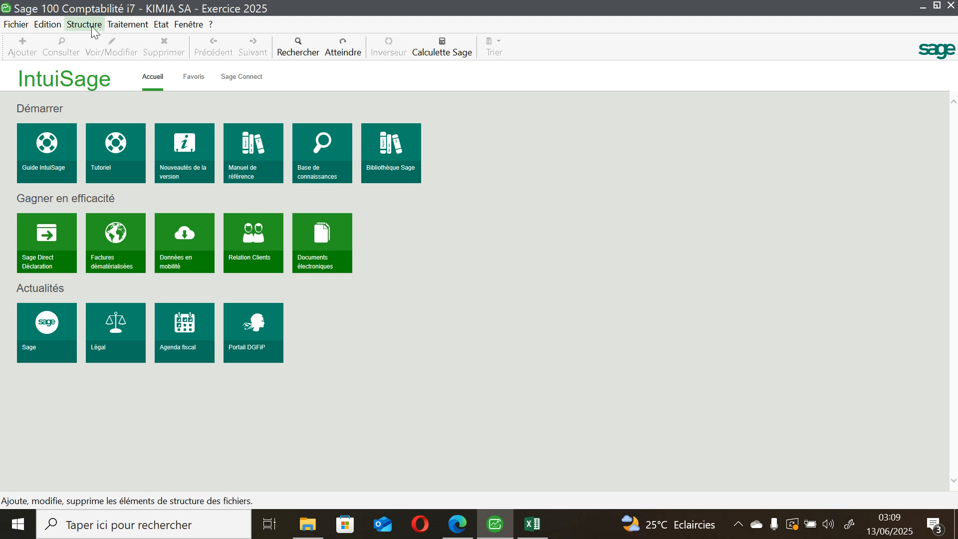
{"action": "left_click", "coordinate": [116, 26]}
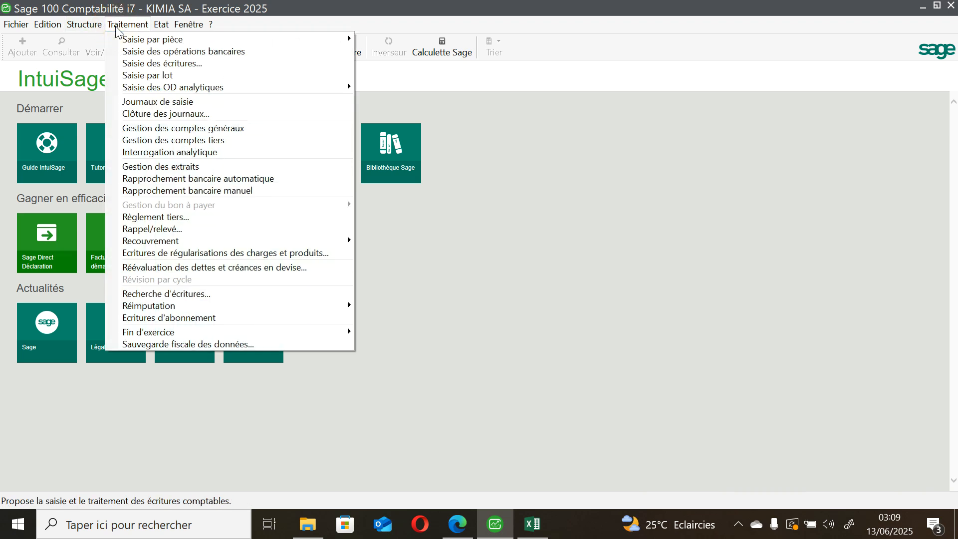
{"action": "left_click", "coordinate": [186, 64]}
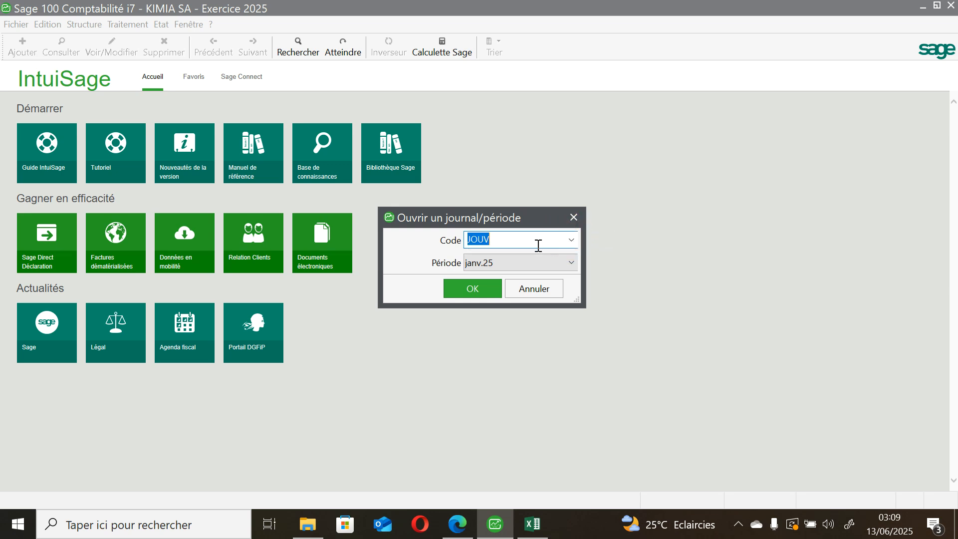
Step: Open the purchases journal with code JACHAT for the period janv.25
{"action": "key", "text": "BackSpace"}
{"action": "type", "text": "ac"}
{"action": "key", "text": "BackSpace"}
{"action": "key", "text": "BackSpace"}
{"action": "type", "text": "Jachat"}
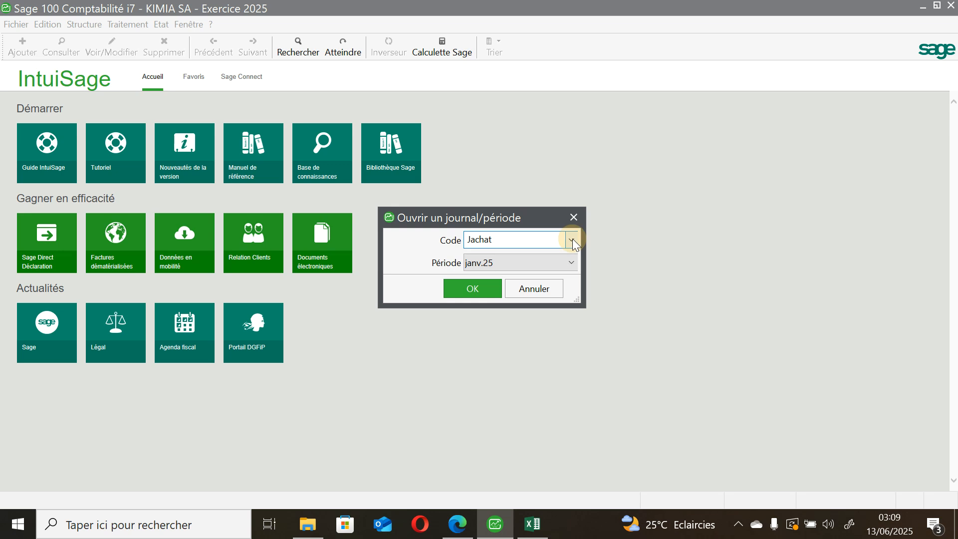
{"action": "key", "text": "BackSpace"}
{"action": "key", "text": "BackSpace"}
{"action": "key", "text": "BackSpace"}
{"action": "key", "text": "BackSpace"}
{"action": "key", "text": "BackSpace"}
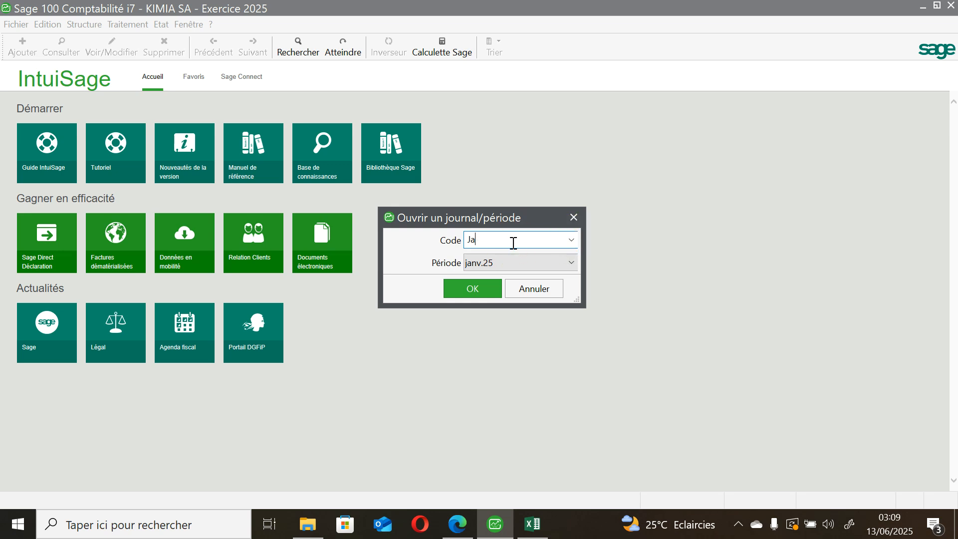
{"action": "type", "text": "ACHAT"}
{"action": "left_click", "coordinate": [572, 240]}
{"action": "left_click", "coordinate": [574, 242]}
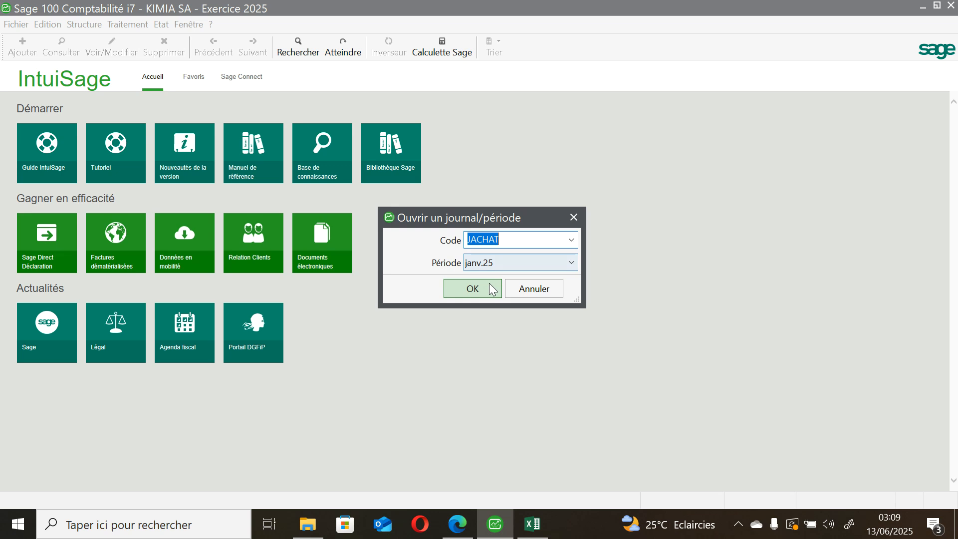
{"action": "left_click", "coordinate": [489, 286]}
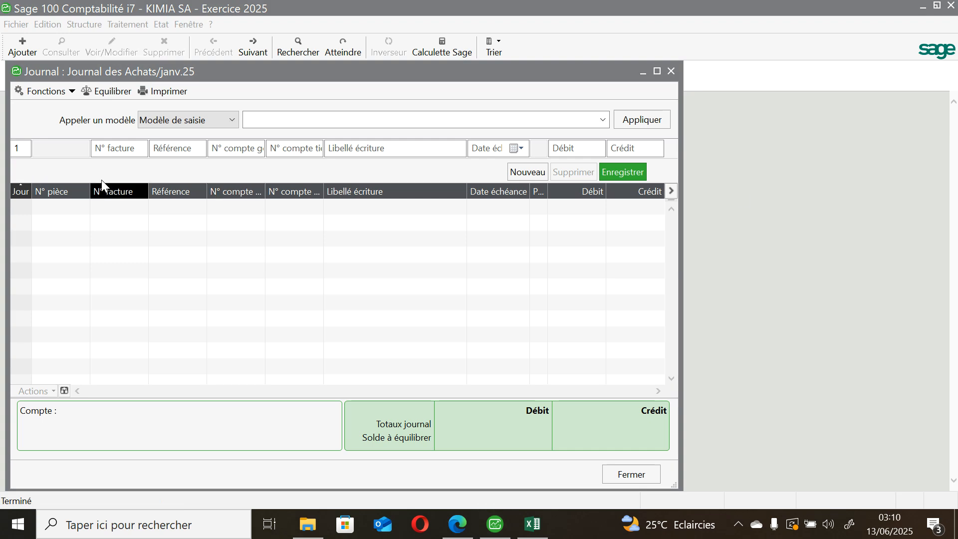
Step: Set the entry line's day to 2, its invoice number to 2 and its reference to AA1
{"action": "left_click", "coordinate": [24, 149]}
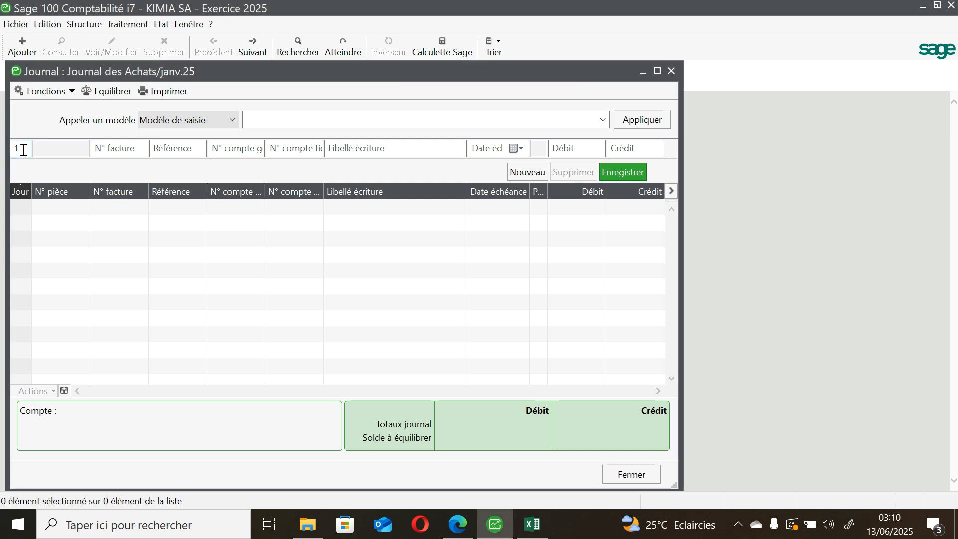
{"action": "key", "text": "BackSpace"}
{"action": "type", "text": "2"}
{"action": "left_click", "coordinate": [102, 148]}
{"action": "type", "text": "2"}
{"action": "left_click", "coordinate": [198, 151]}
{"action": "type", "text": "AA"}
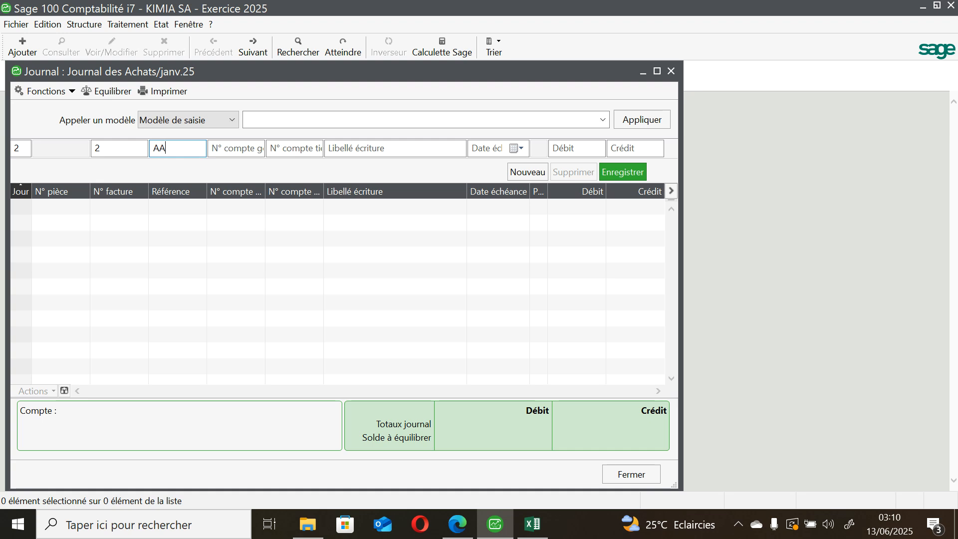
{"action": "type", "text": "1"}
Step: Assign general account 602000, ACHATS DE MATIERES PREMIERES ET FOU, to the entry line
{"action": "left_click", "coordinate": [227, 151]}
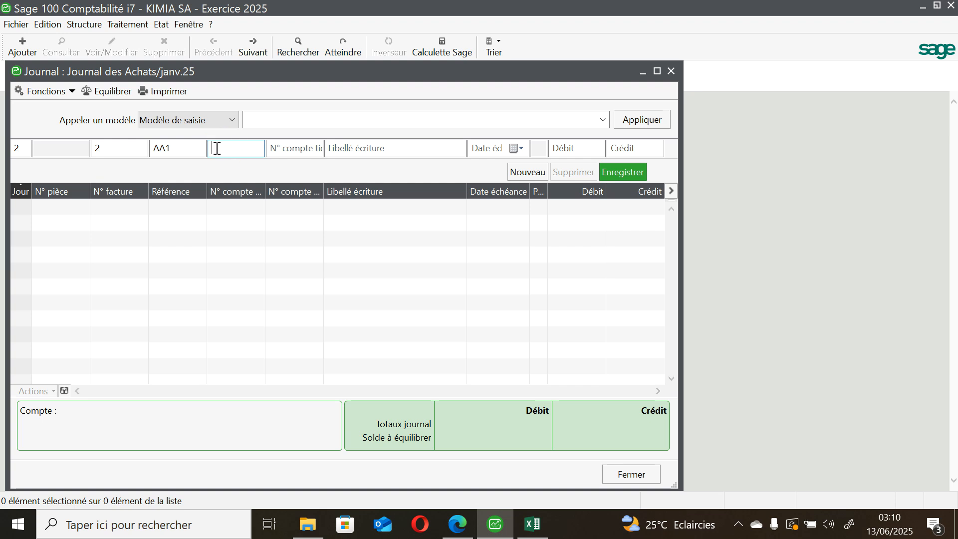
{"action": "type", "text": "60"}
{"action": "key", "text": "Tab"}
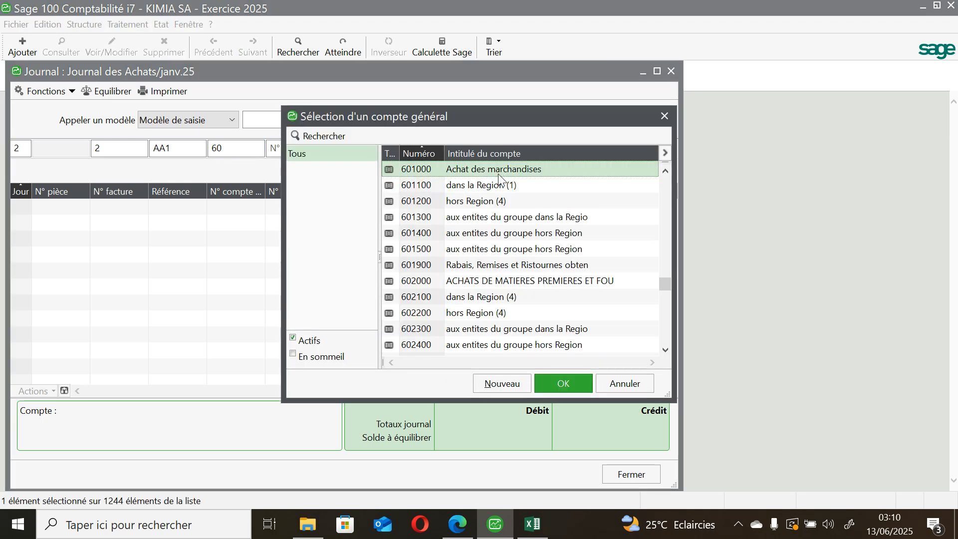
{"action": "left_click", "coordinate": [521, 281]}
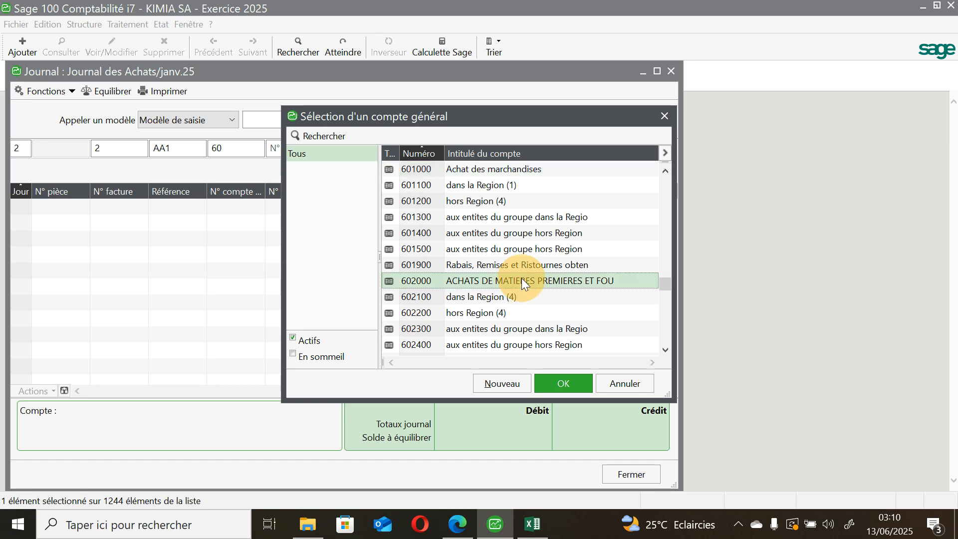
{"action": "left_click", "coordinate": [569, 382]}
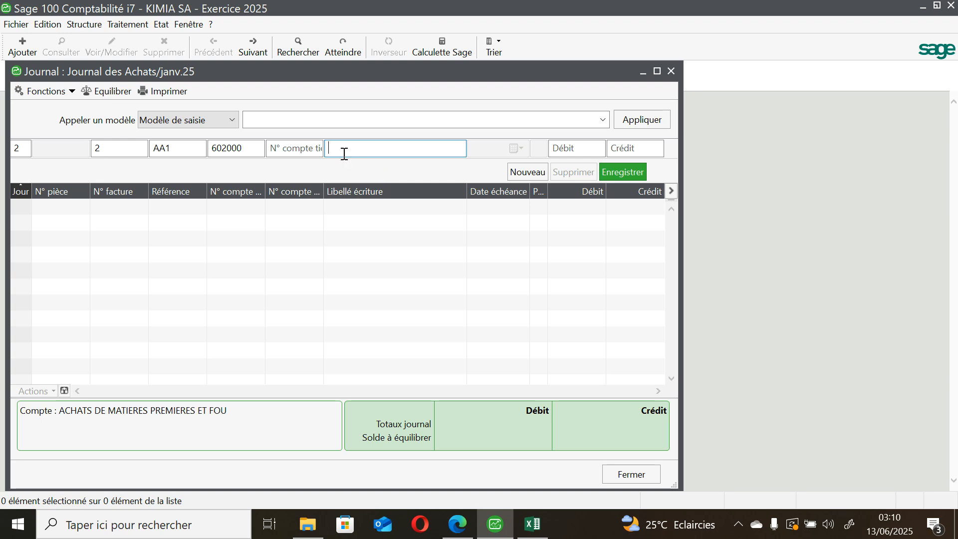
Step: Look up supplier accounts for the entry line's third party and start creating a new supplier
{"action": "left_click", "coordinate": [310, 149]}
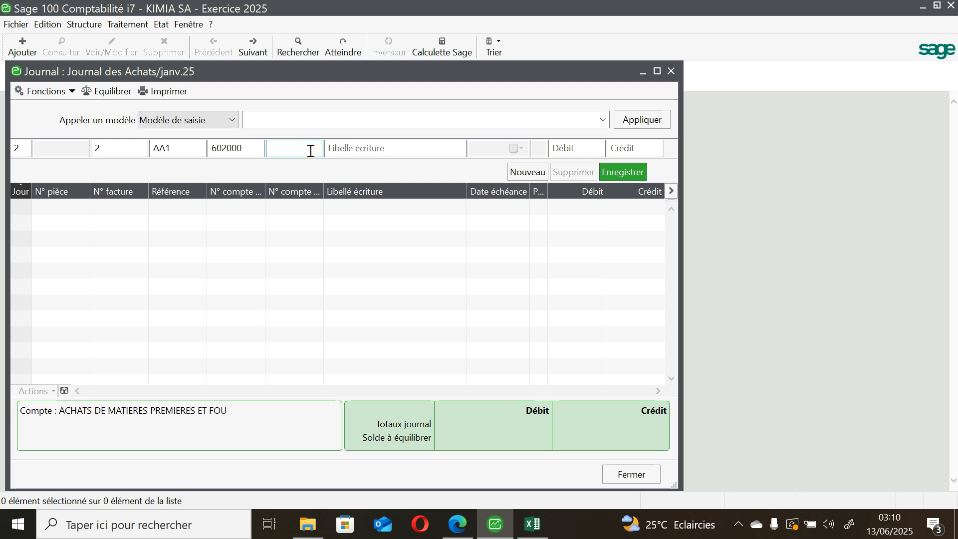
{"action": "type", "text": "F"}
{"action": "key", "text": "Tab"}
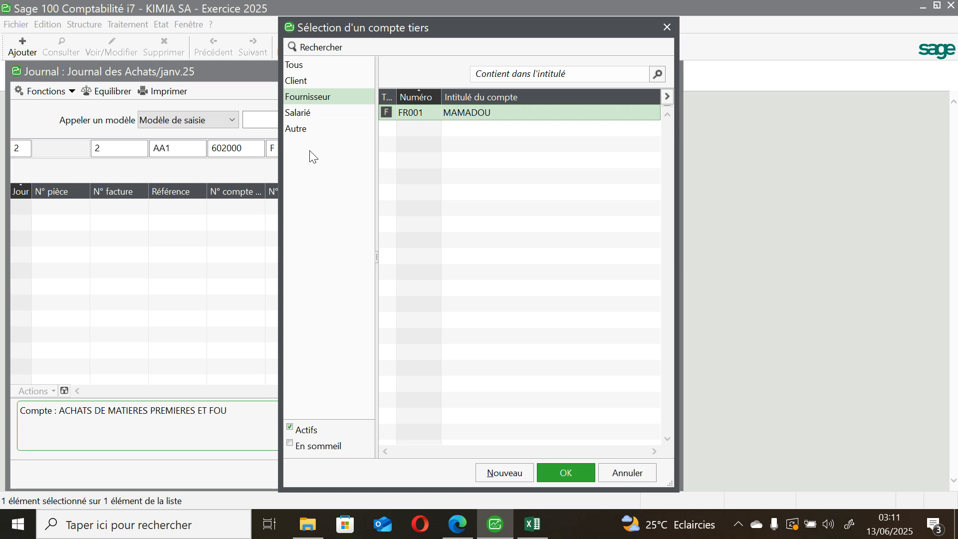
{"action": "left_click", "coordinate": [513, 470]}
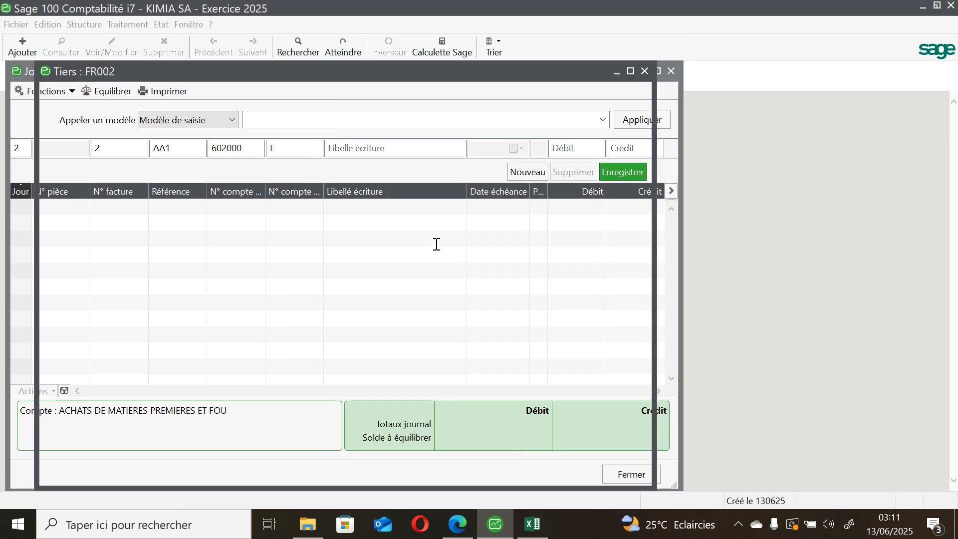
{"action": "type", "text": "CEB"}
{"action": "key", "text": "BackSpace"}
{"action": "type", "text": "NTRAL "}
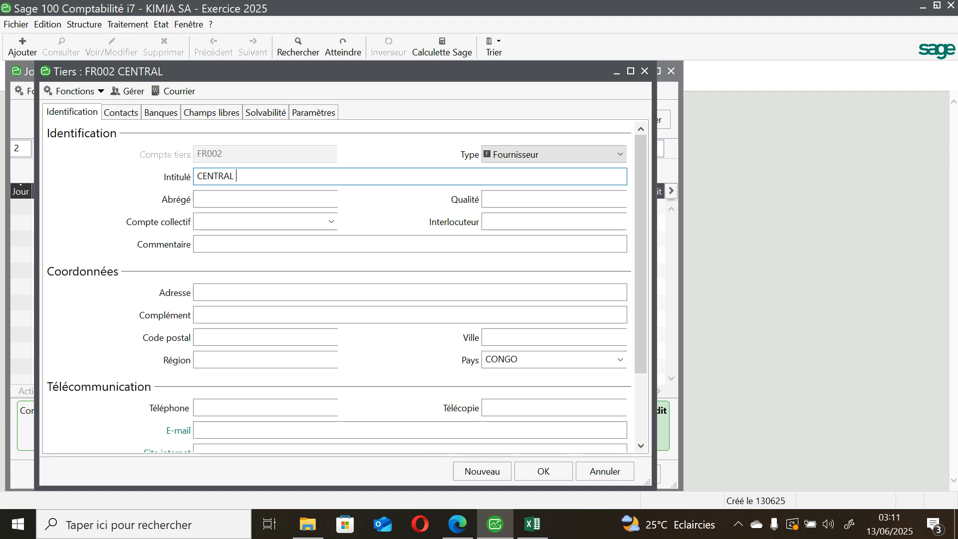
{"action": "type", "text": "PARK"}
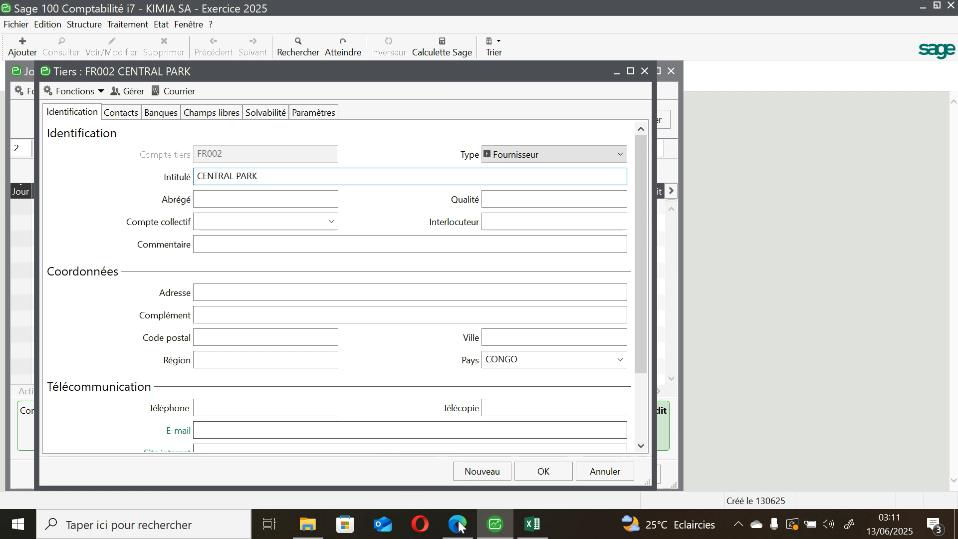
{"action": "mouse_move", "coordinate": [460, 515]}
{"action": "mouse_move", "coordinate": [459, 488]}
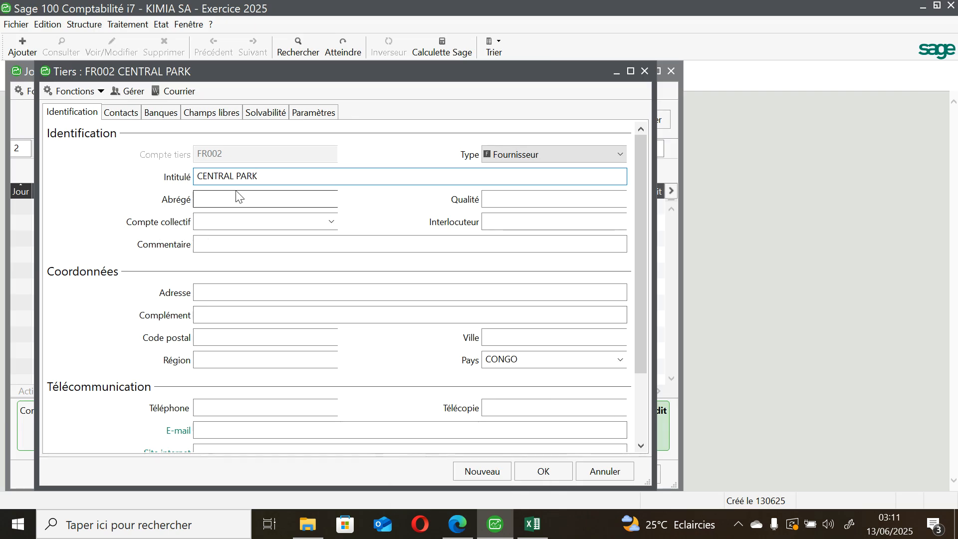
{"action": "left_click", "coordinate": [249, 180]}
{"action": "left_click", "coordinate": [250, 181]}
{"action": "type", "text": "C"}
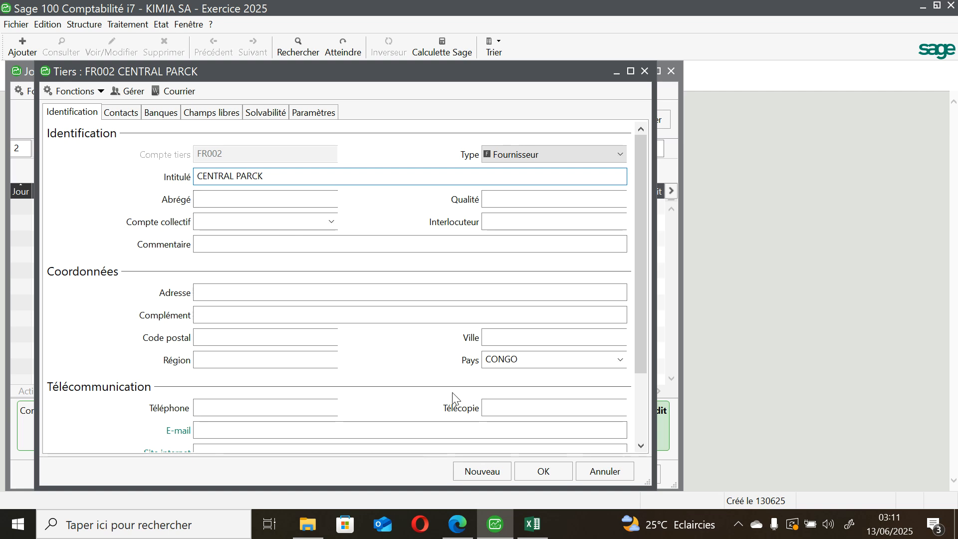
Step: Copy the supplier name Central Pack from the case study PDF and use it as the new supplier's title
{"action": "left_click", "coordinate": [471, 525]}
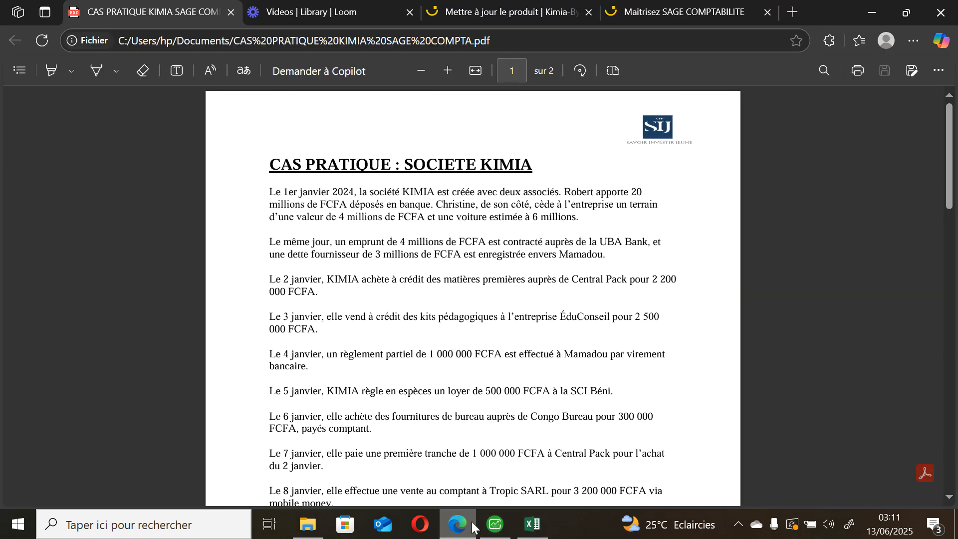
{"action": "left_click", "coordinate": [573, 281]}
{"action": "left_click_drag", "start_coordinate": [573, 282], "coordinate": [621, 282]}
{"action": "key", "text": "ctrl+c"}
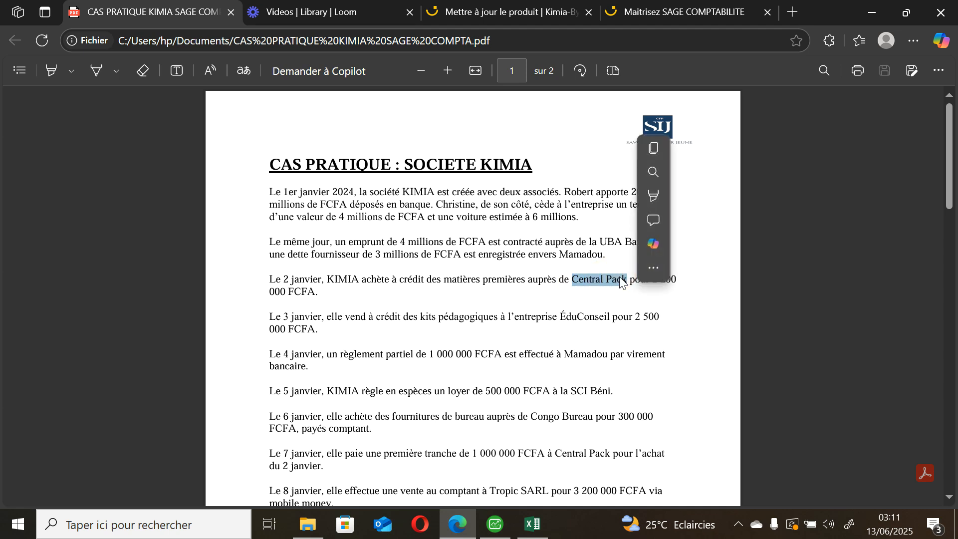
{"action": "left_click", "coordinate": [658, 158]}
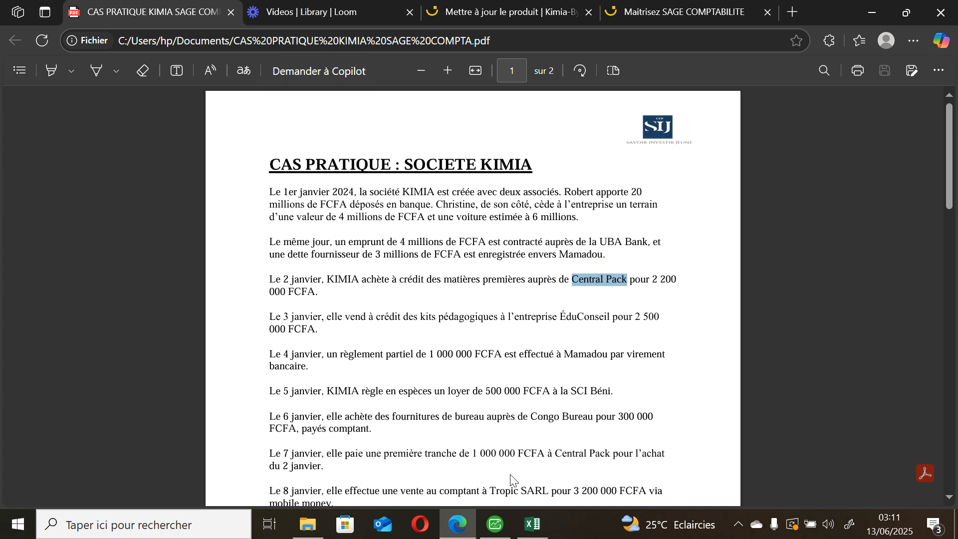
{"action": "left_click", "coordinate": [498, 519]}
{"action": "left_click", "coordinate": [292, 178]}
{"action": "key", "text": "BackSpace"}
{"action": "key", "text": "BackSpace"}
{"action": "key", "text": "BackSpace"}
{"action": "key", "text": "BackSpace"}
{"action": "key", "text": "BackSpace"}
{"action": "key", "text": "BackSpace"}
{"action": "key", "text": "BackSpace"}
{"action": "key", "text": "BackSpace"}
{"action": "key", "text": "BackSpace"}
{"action": "key", "text": "BackSpace"}
{"action": "key", "text": "BackSpace"}
{"action": "key", "text": "BackSpace"}
{"action": "key", "text": "BackSpace"}
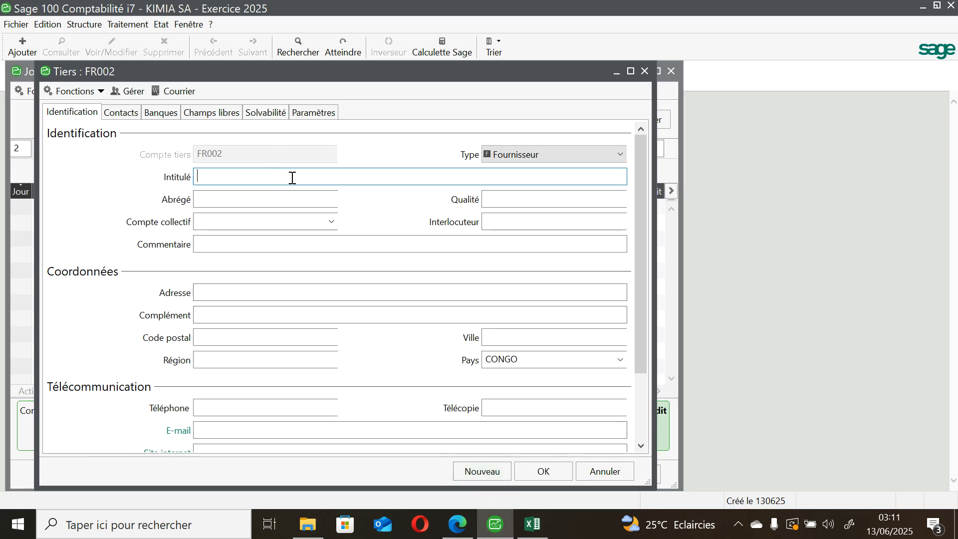
{"action": "key", "text": "ctrl+v"}
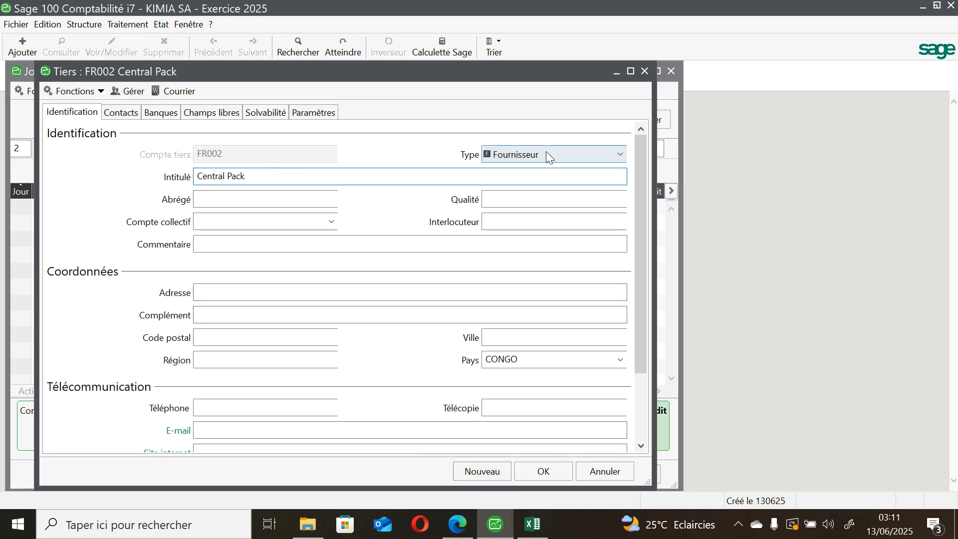
Step: Set the supplier's collective account to 401000 and save the supplier record
{"action": "left_click", "coordinate": [309, 224]}
{"action": "type", "text": "401"}
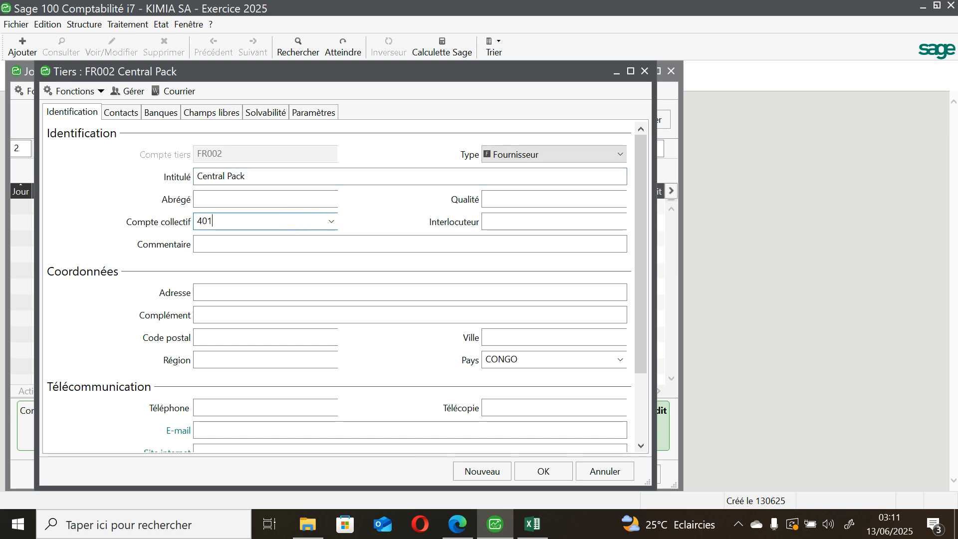
{"action": "key", "text": "Tab"}
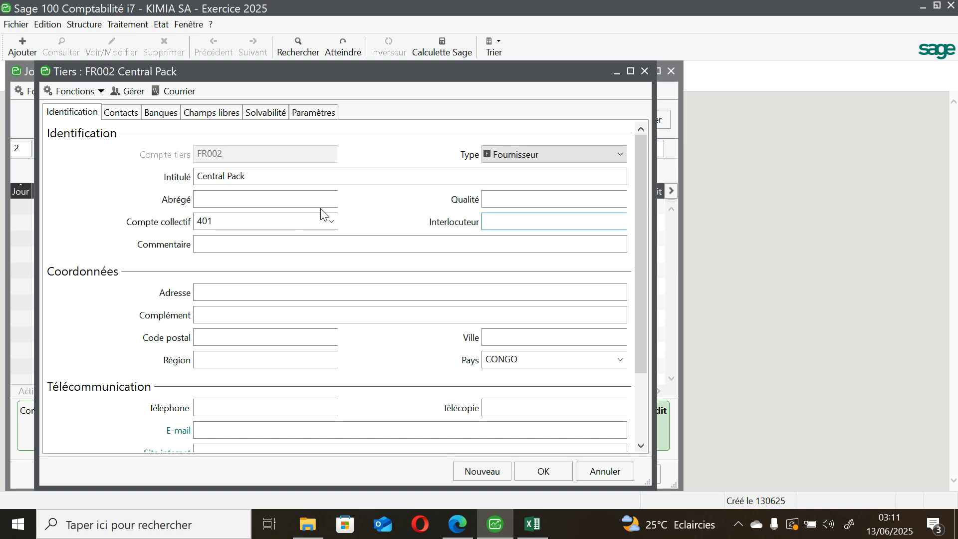
{"action": "left_click", "coordinate": [544, 474]}
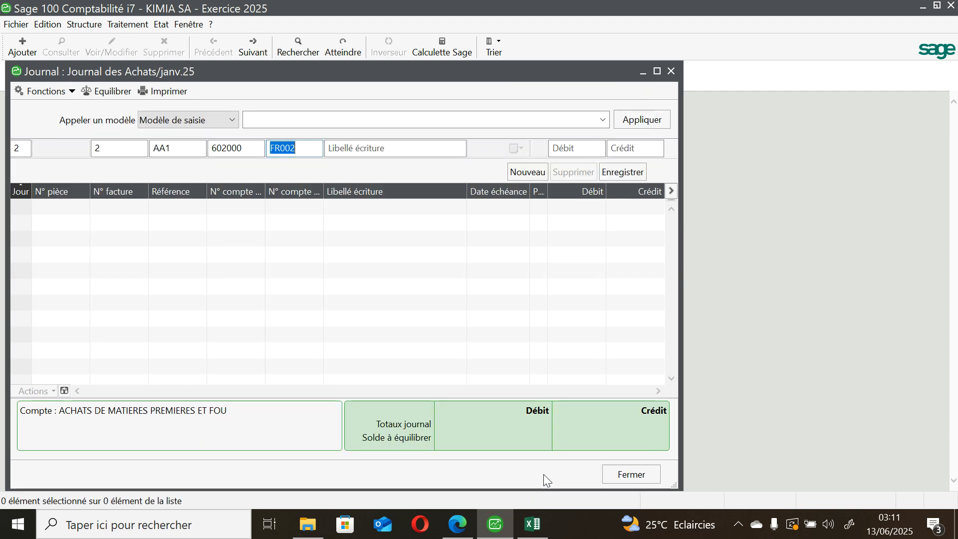
Step: Give the entry line the label "Achat des Matieres 1eres"
{"action": "left_click", "coordinate": [358, 150]}
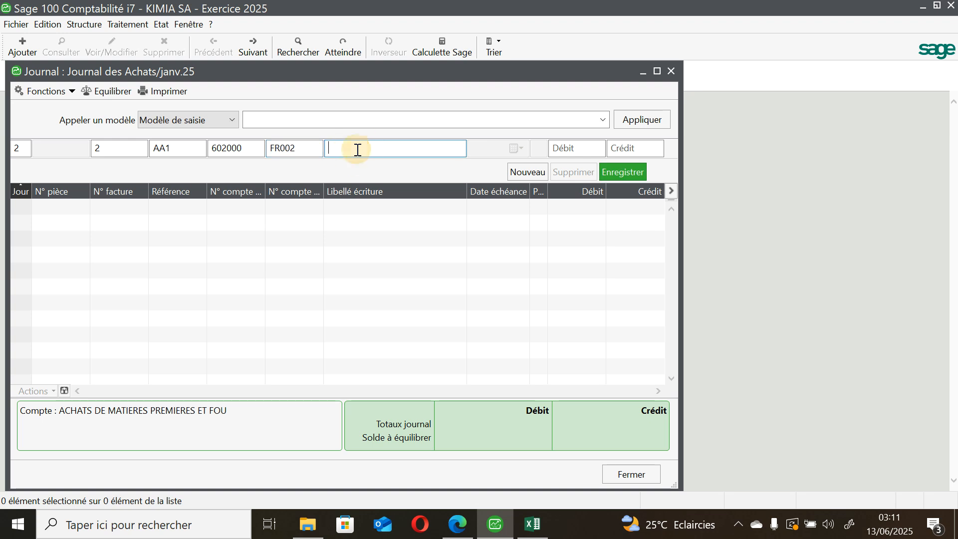
{"action": "type", "text": "Achat des Matieres 1eres"}
Step: Check the Central Pack purchase amount in the case study PDF, enter a debit of 2200000 on the 602000 line and save it
{"action": "left_click", "coordinate": [559, 150]}
{"action": "left_click", "coordinate": [469, 520]}
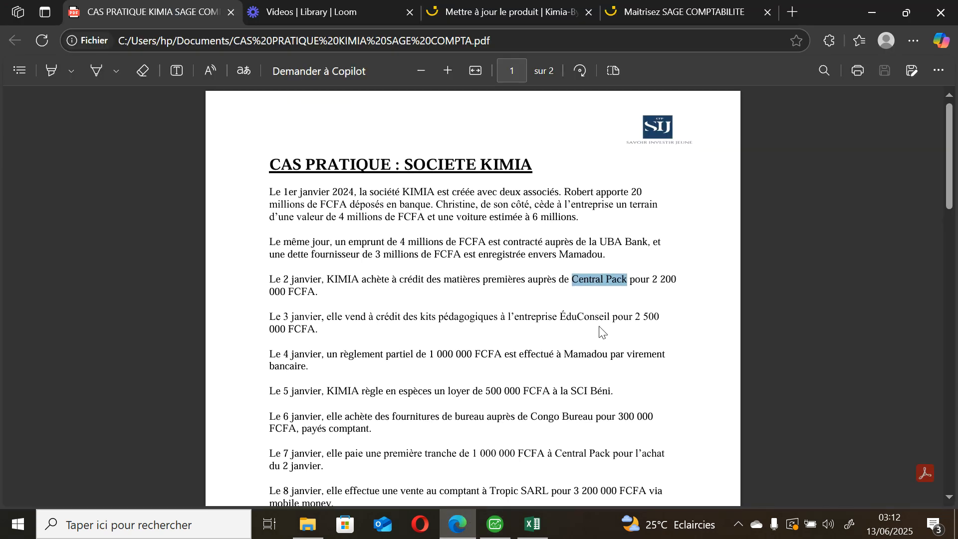
{"action": "left_click_drag", "start_coordinate": [650, 280], "coordinate": [286, 295]}
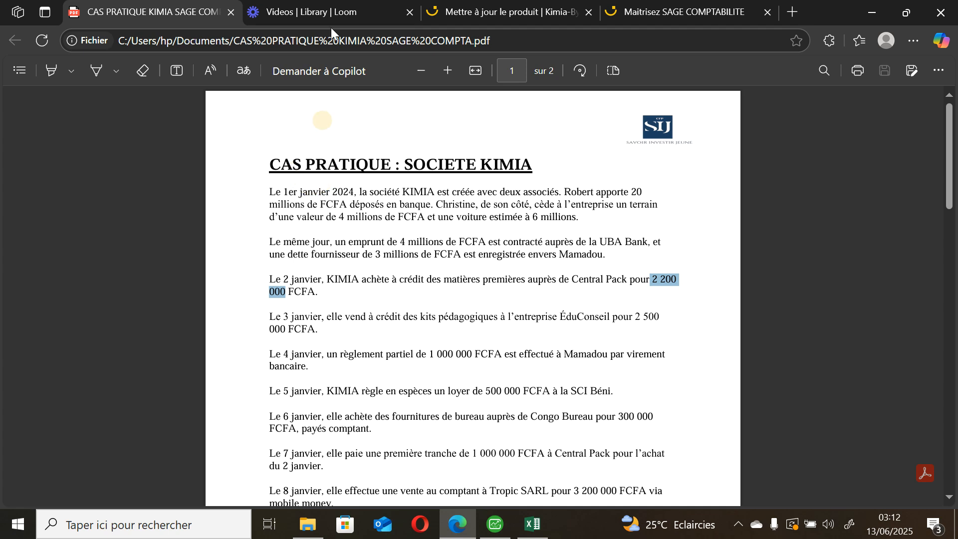
{"action": "left_click", "coordinate": [495, 524]}
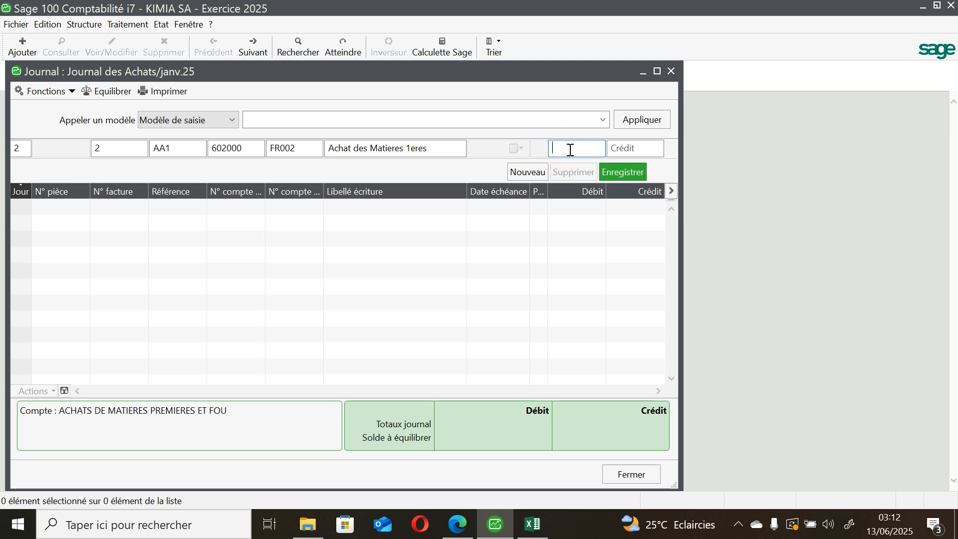
{"action": "type", "text": "2200000"}
{"action": "left_click", "coordinate": [615, 173]}
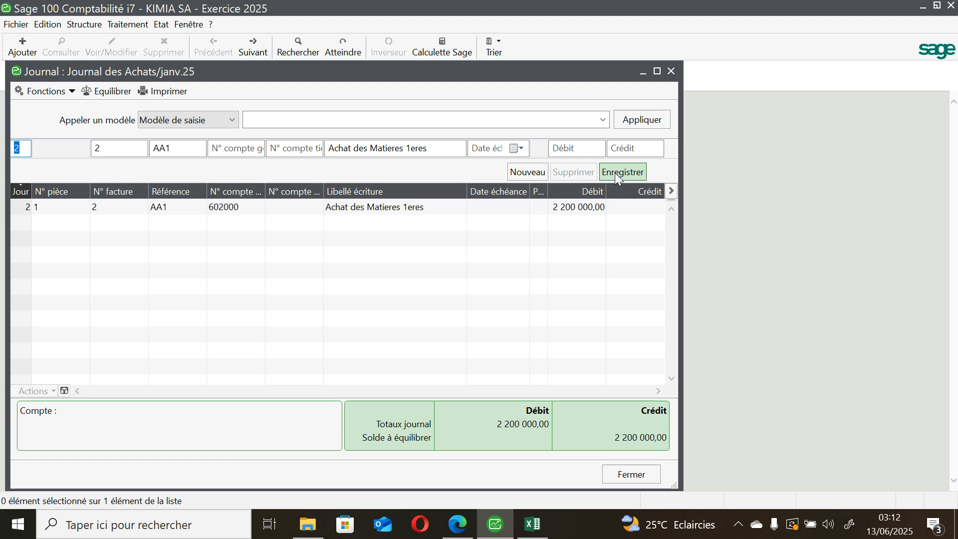
Step: Start the VAT entry line by entering general account 445200
{"action": "left_click", "coordinate": [240, 154]}
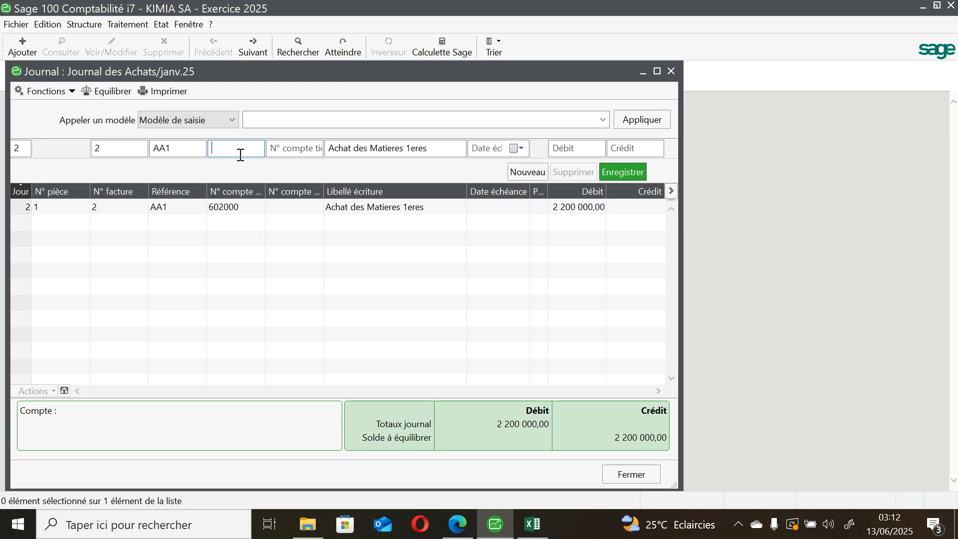
{"action": "type", "text": "445200"}
{"action": "key", "text": "Tab"}
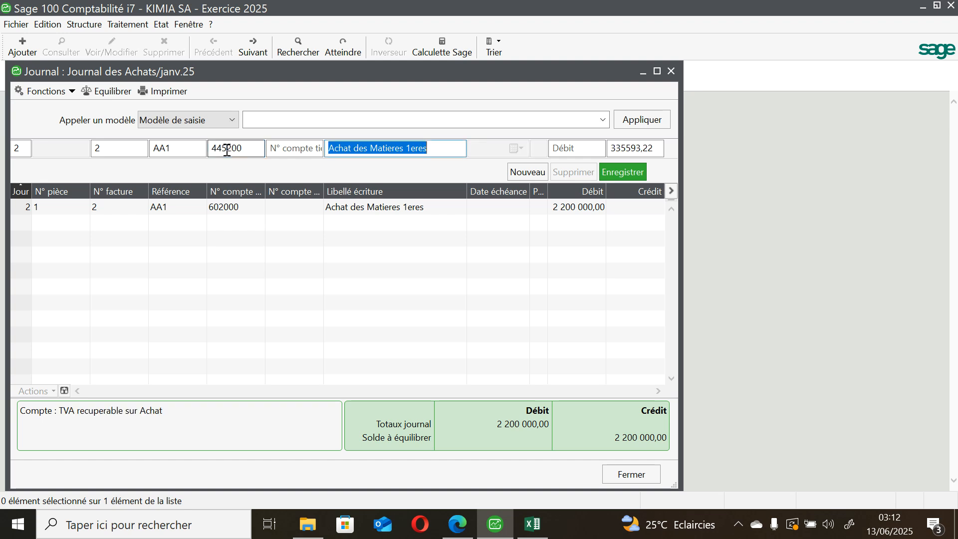
Step: Assign supplier Central Pack (FR002) as the third party of the VAT line
{"action": "left_click", "coordinate": [318, 151]}
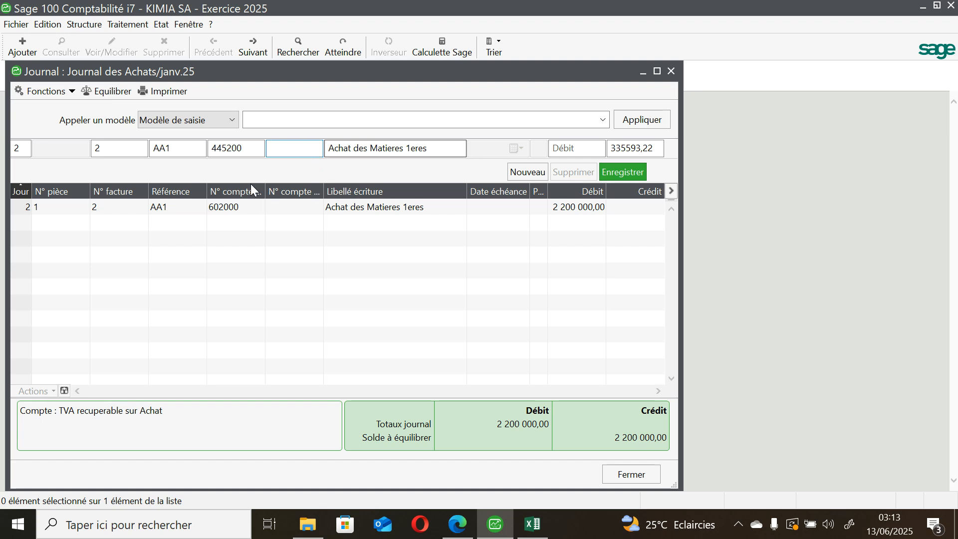
{"action": "left_click", "coordinate": [303, 150]}
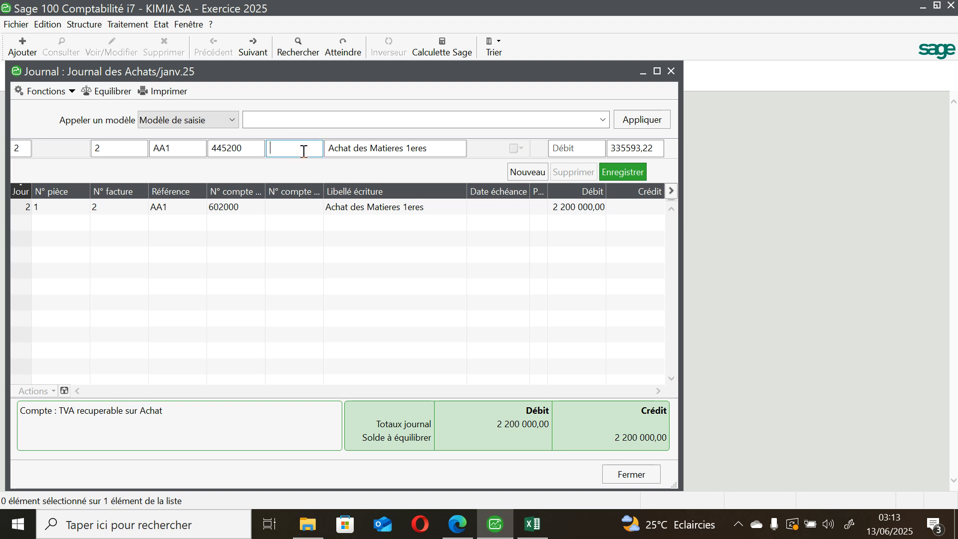
{"action": "type", "text": "FR"}
{"action": "left_click", "coordinate": [301, 150]}
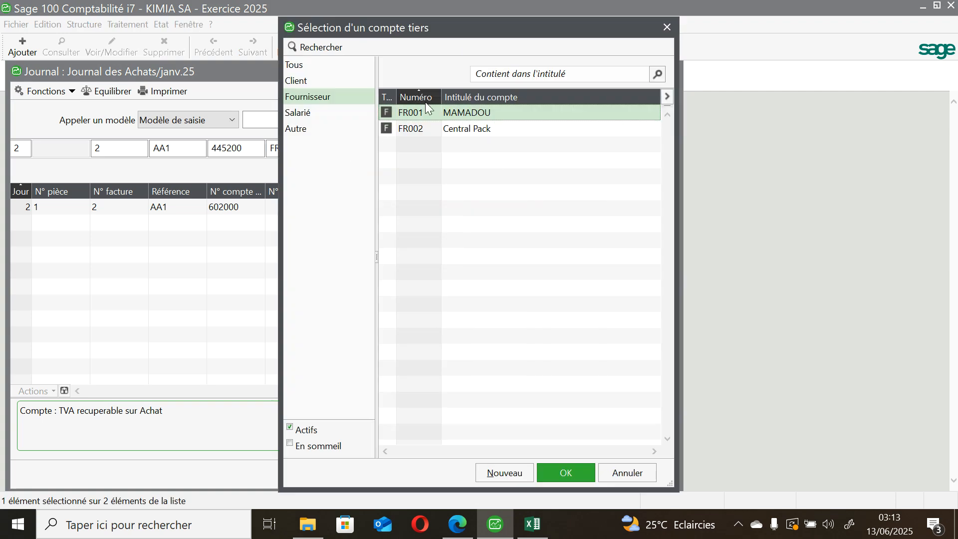
{"action": "left_click", "coordinate": [448, 125]}
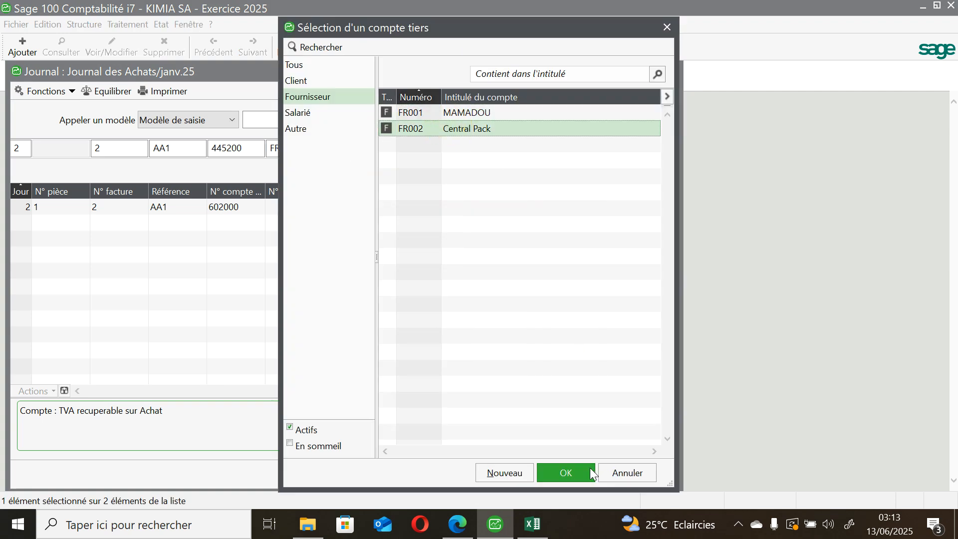
{"action": "left_click", "coordinate": [566, 472]}
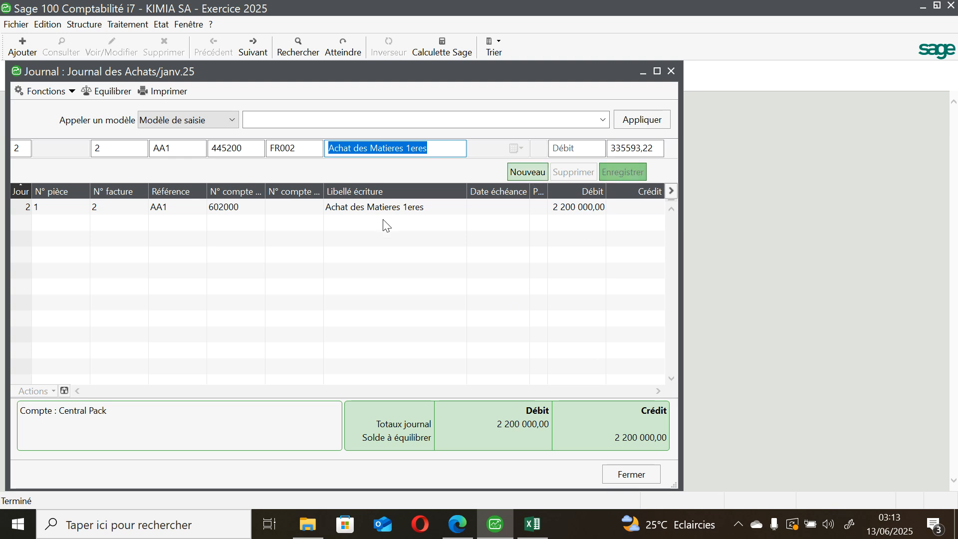
Step: Open the TVA1 record for recoverable VAT on purchases from the tax rates list
{"action": "left_click", "coordinate": [80, 25]}
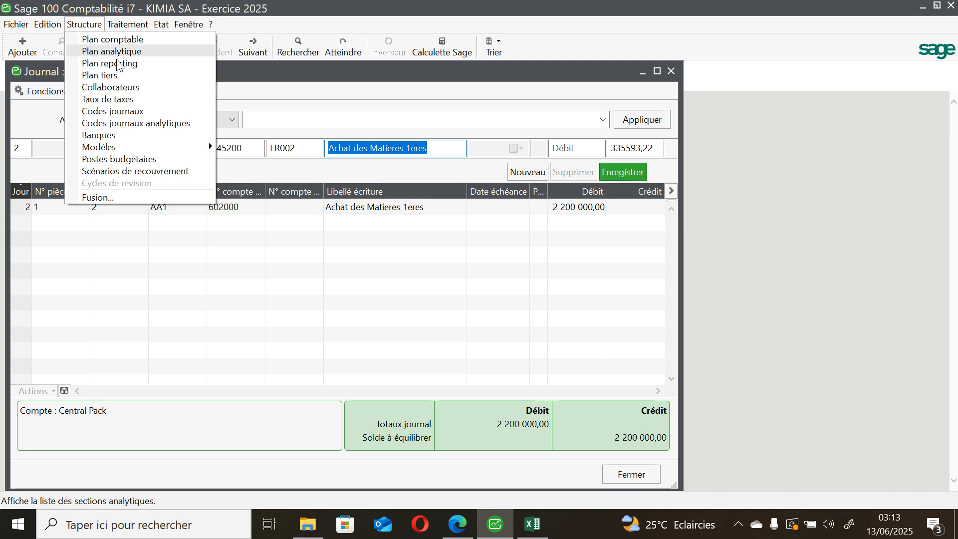
{"action": "left_click", "coordinate": [139, 101]}
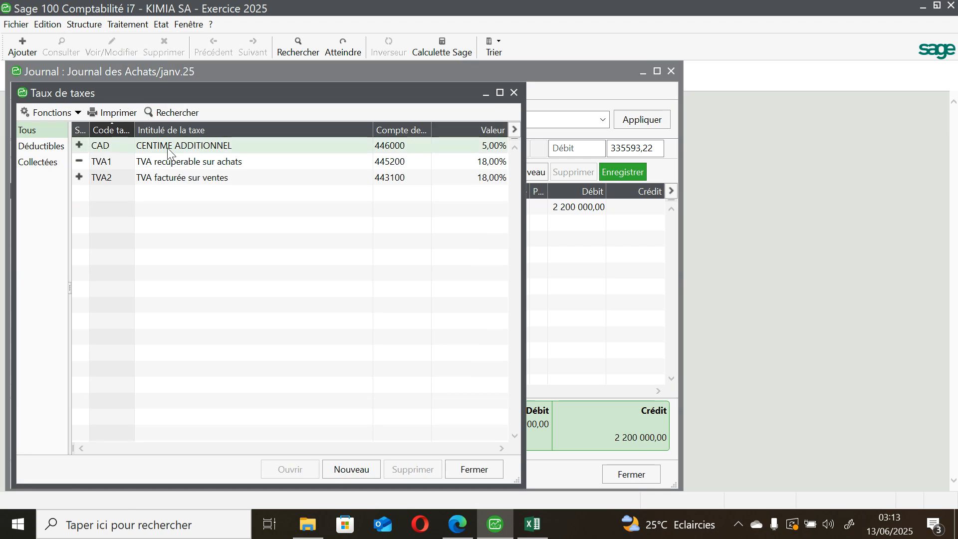
{"action": "left_click", "coordinate": [180, 160]}
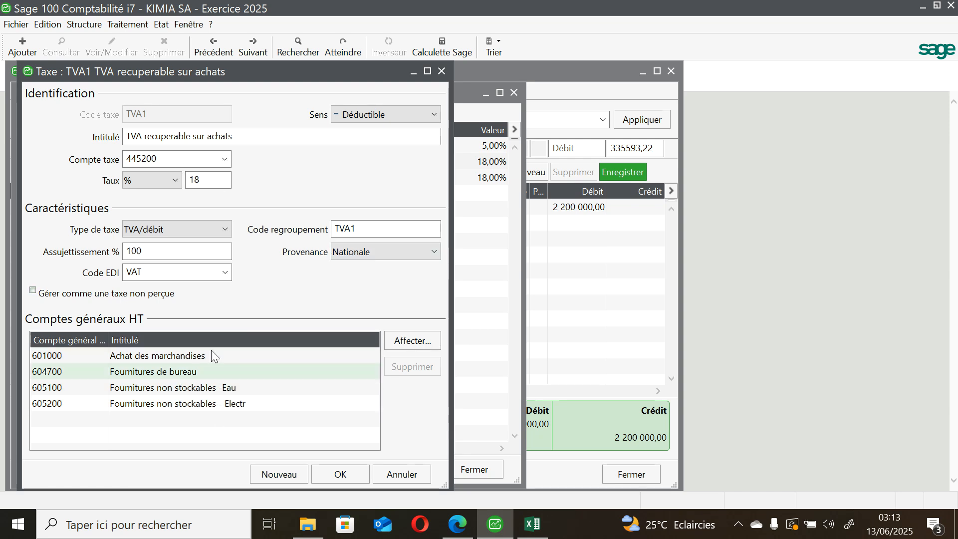
Step: Assign general account 602000 to the TVA1 tax, save the record and return to the purchases journal
{"action": "left_click", "coordinate": [415, 340]}
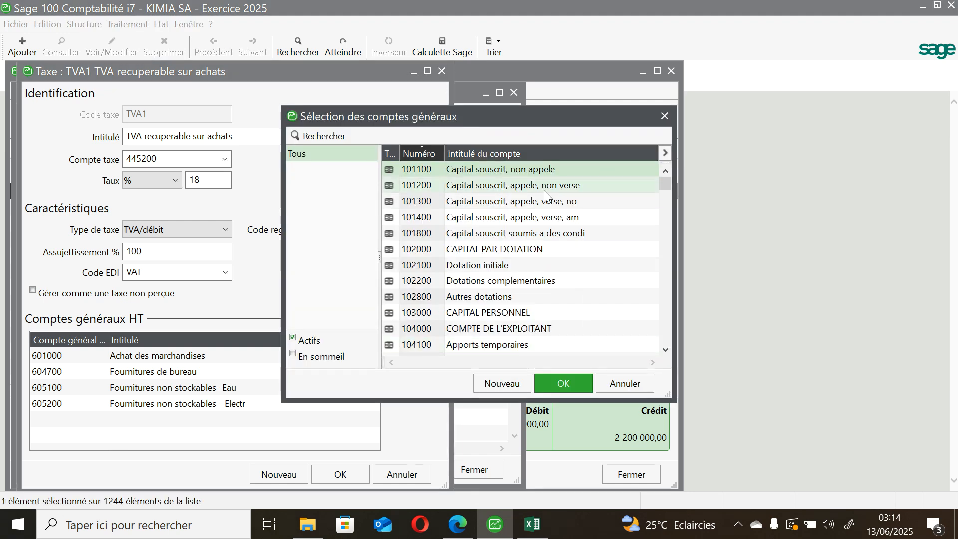
{"action": "left_click_drag", "start_coordinate": [659, 186], "coordinate": [672, 287]}
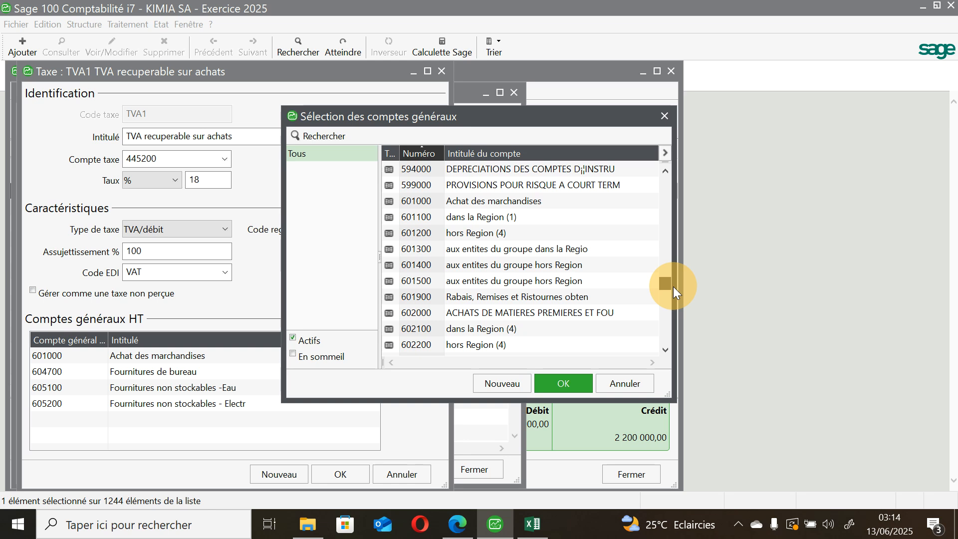
{"action": "mouse_move", "coordinate": [673, 287]}
{"action": "left_mouse_down"}
{"action": "mouse_move", "coordinate": [666, 277]}
{"action": "mouse_move", "coordinate": [665, 289]}
{"action": "left_mouse_up"}
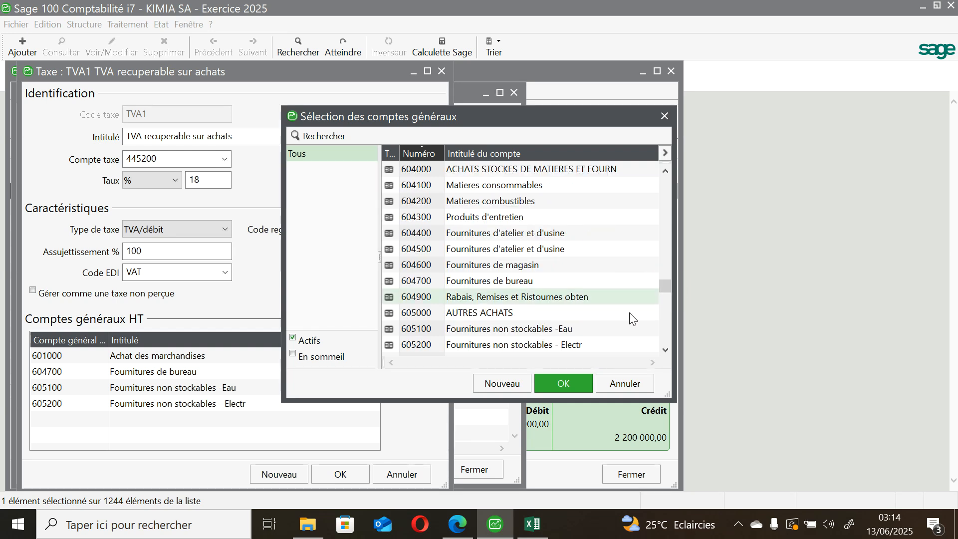
{"action": "left_click", "coordinate": [666, 172]}
{"action": "left_click", "coordinate": [666, 172]}
{"action": "left_click", "coordinate": [666, 173]}
{"action": "left_click", "coordinate": [666, 172]}
{"action": "left_click", "coordinate": [666, 172]}
{"action": "left_click", "coordinate": [666, 172]}
{"action": "left_click", "coordinate": [666, 172]}
{"action": "left_click", "coordinate": [666, 172]}
{"action": "left_click", "coordinate": [666, 172]}
{"action": "left_click", "coordinate": [666, 172]}
{"action": "left_click", "coordinate": [666, 172]}
{"action": "left_click", "coordinate": [666, 172]}
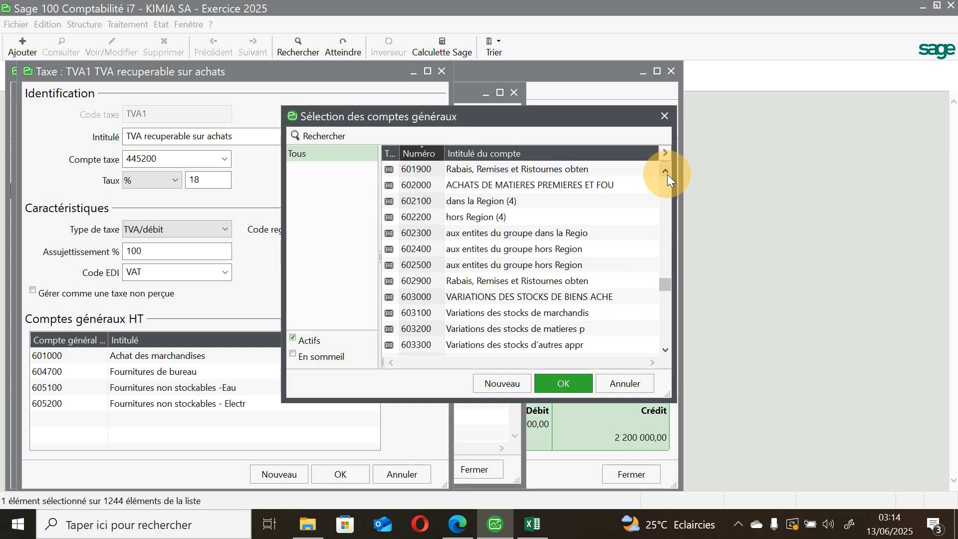
{"action": "left_click", "coordinate": [667, 172]}
{"action": "left_click", "coordinate": [606, 200]}
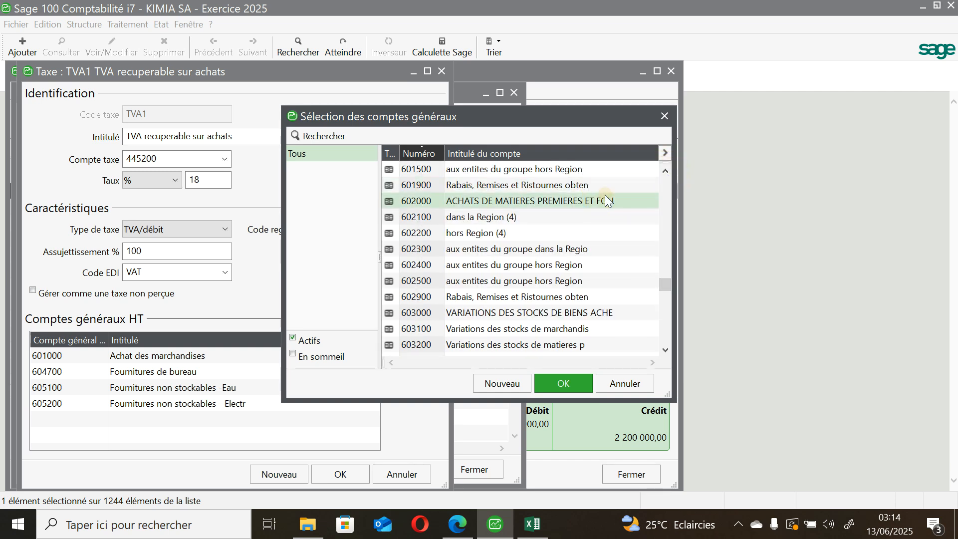
{"action": "left_click", "coordinate": [571, 379]}
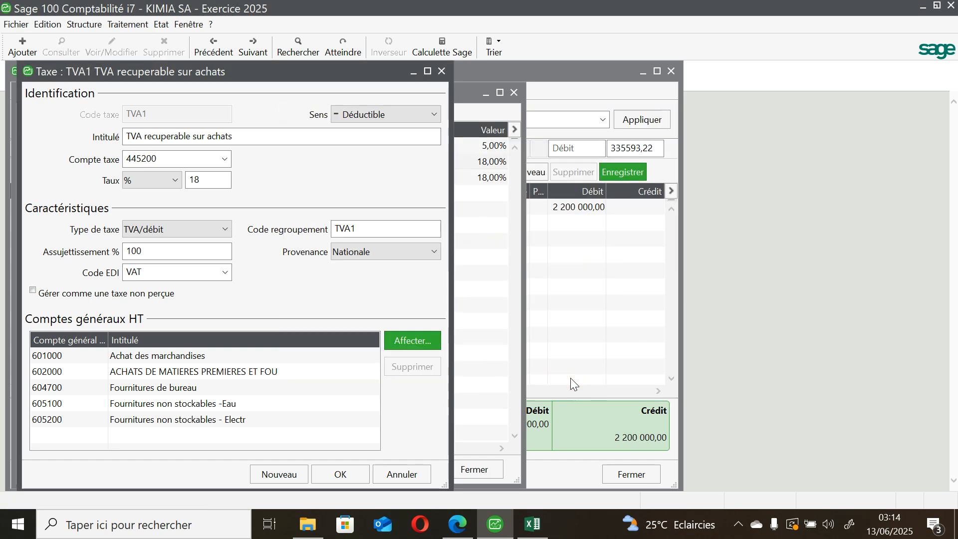
{"action": "left_click", "coordinate": [355, 478]}
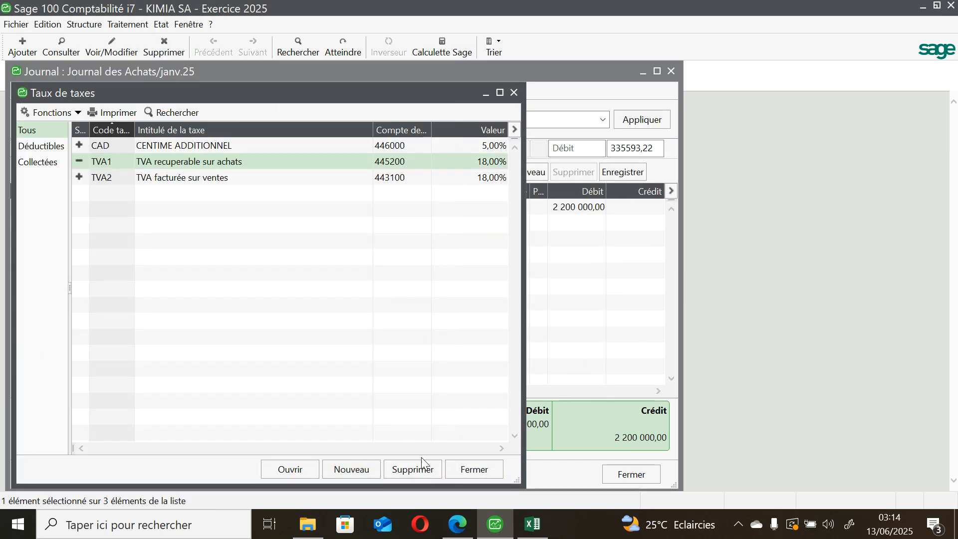
{"action": "left_click", "coordinate": [465, 469]}
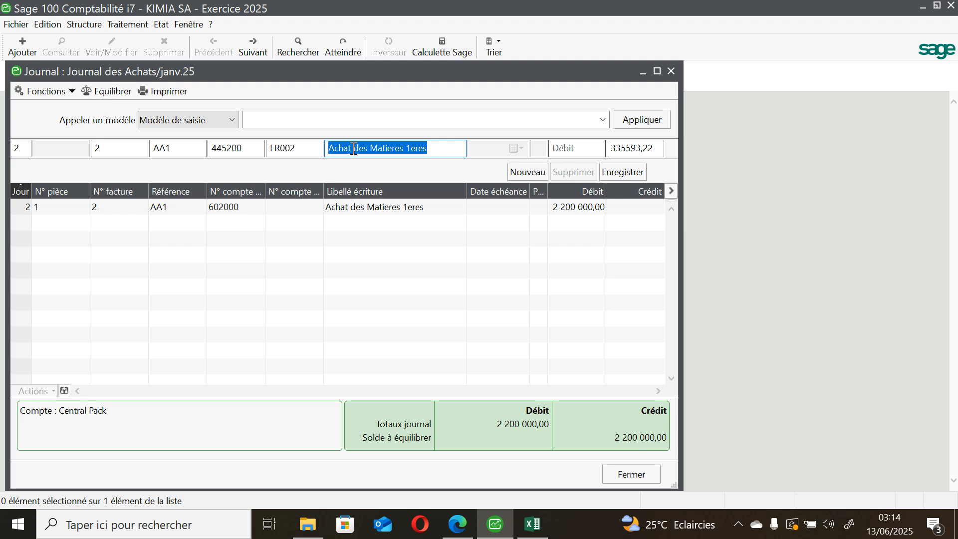
Step: Clear the credit amount on the pending VAT line
{"action": "left_click", "coordinate": [653, 148]}
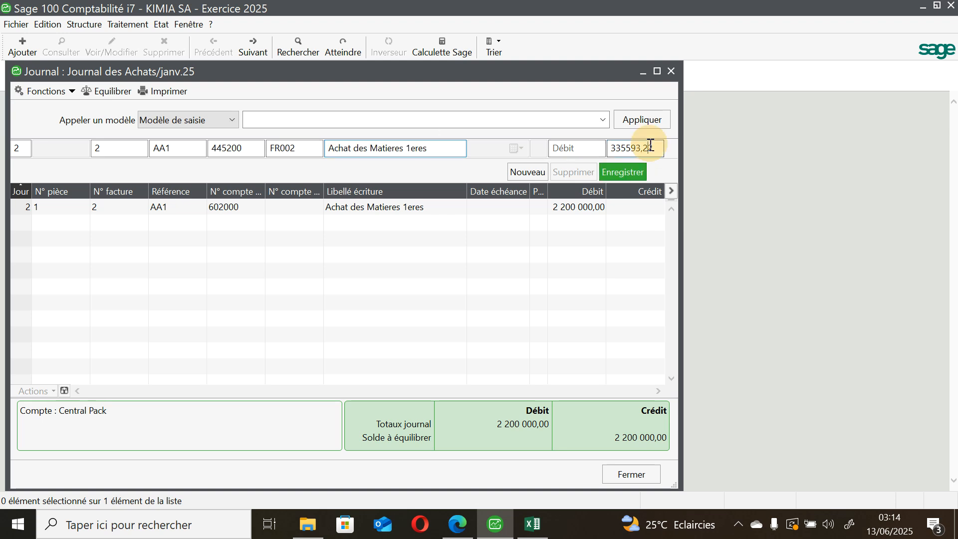
{"action": "key", "text": "BackSpace"}
{"action": "key", "text": "BackSpace"}
{"action": "key", "text": "BackSpace"}
{"action": "key", "text": "BackSpace"}
{"action": "key", "text": "BackSpace"}
{"action": "key", "text": "BackSpace"}
{"action": "key", "text": "BackSpace"}
{"action": "key", "text": "BackSpace"}
{"action": "key", "text": "BackSpace"}
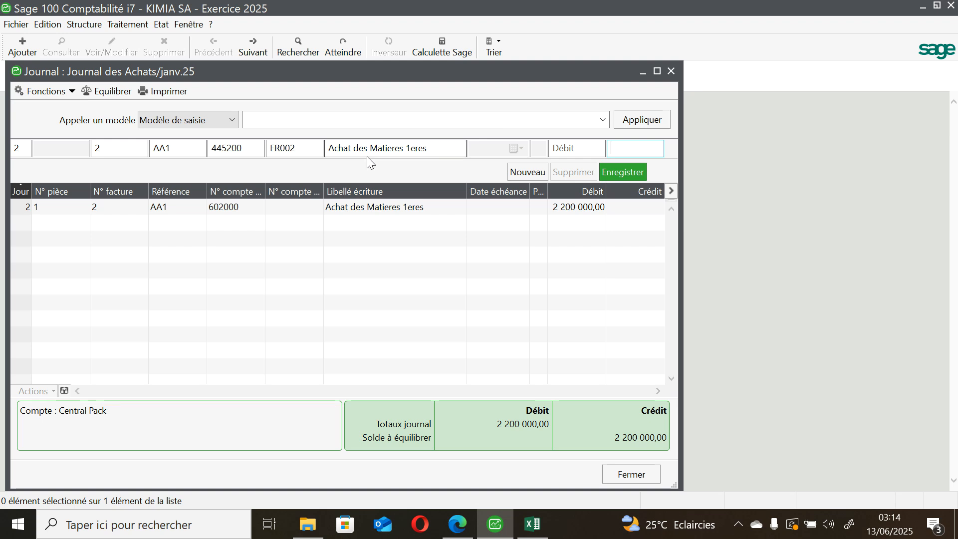
Step: Reselect general account 445200 (TVA recuperable sur Achat) for the pending line and save the line in the journal
{"action": "left_click", "coordinate": [257, 149]}
{"action": "key", "text": "BackSpace"}
{"action": "key", "text": "BackSpace"}
{"action": "key", "text": "BackSpace"}
{"action": "key", "text": "BackSpace"}
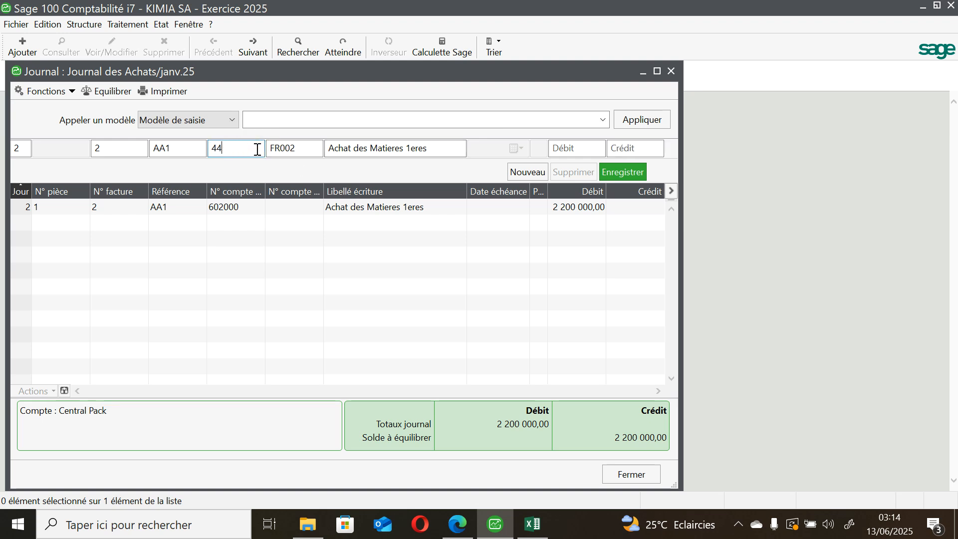
{"action": "type", "text": "5"}
{"action": "key", "text": "Tab"}
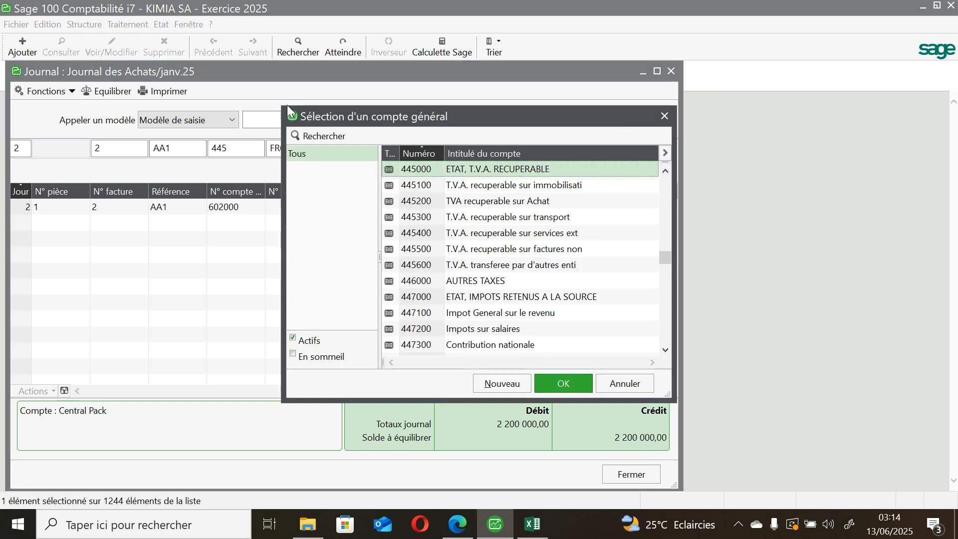
{"action": "left_click", "coordinate": [449, 206]}
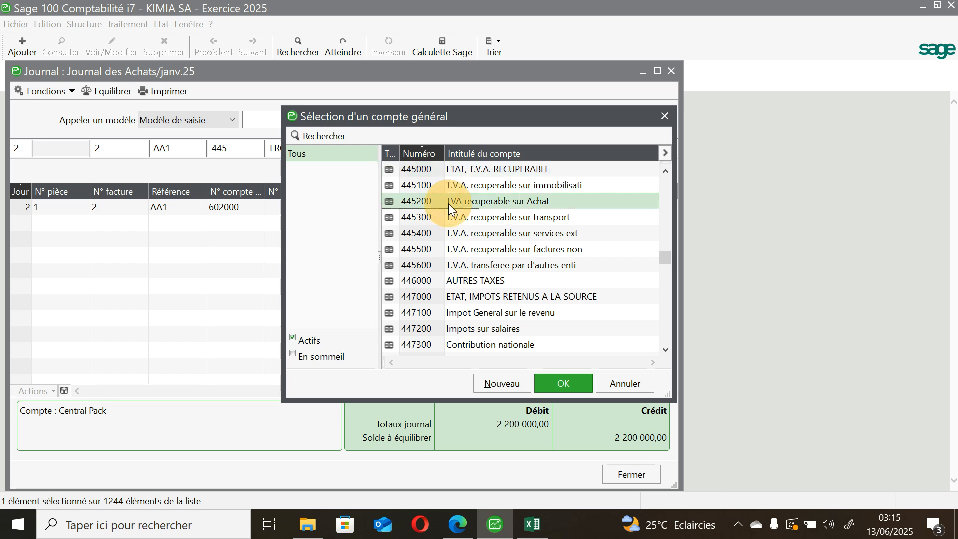
{"action": "left_click", "coordinate": [558, 385]}
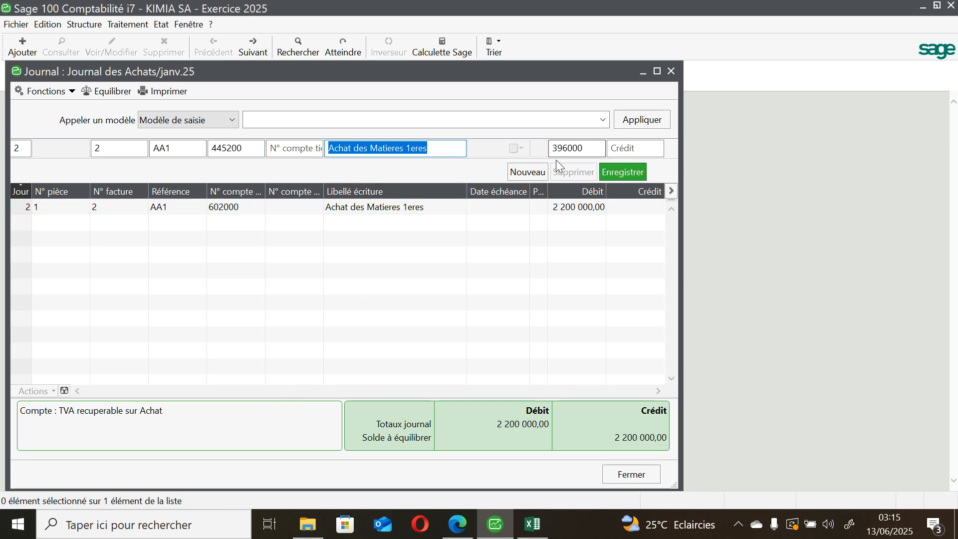
{"action": "left_click", "coordinate": [613, 171]}
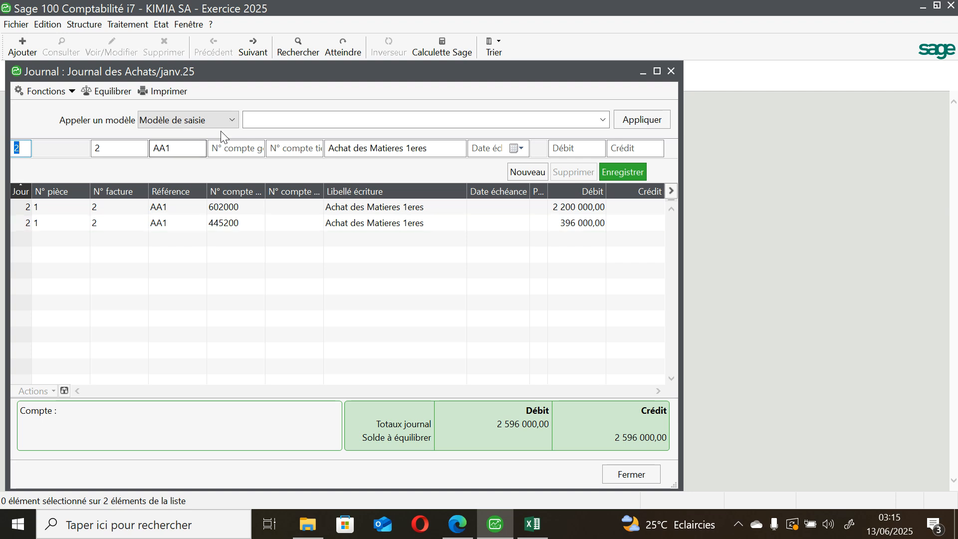
Step: Add an entry line on account 446000 for other taxes, without a third party, and save it
{"action": "left_click", "coordinate": [242, 145]}
{"action": "type", "text": "446000"}
{"action": "key", "text": "Tab"}
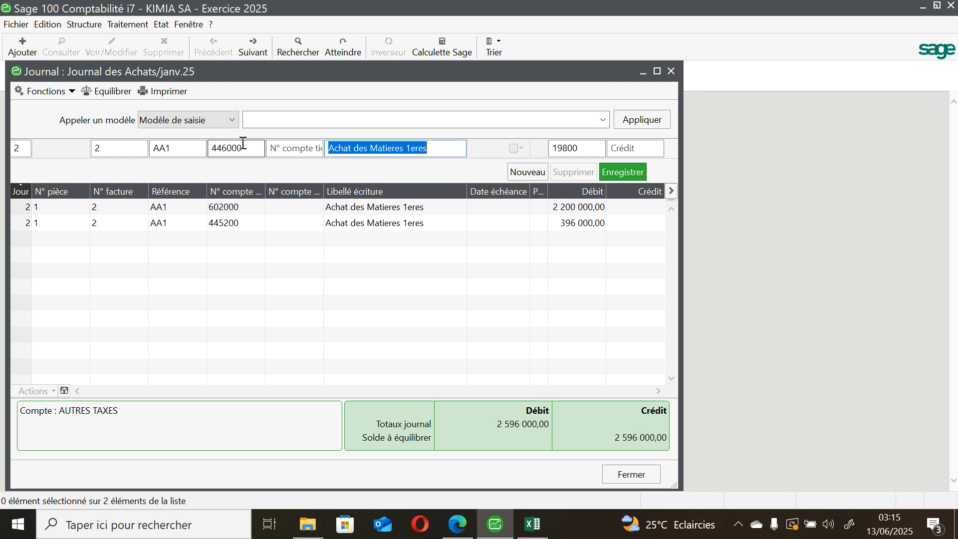
{"action": "left_click", "coordinate": [310, 149]}
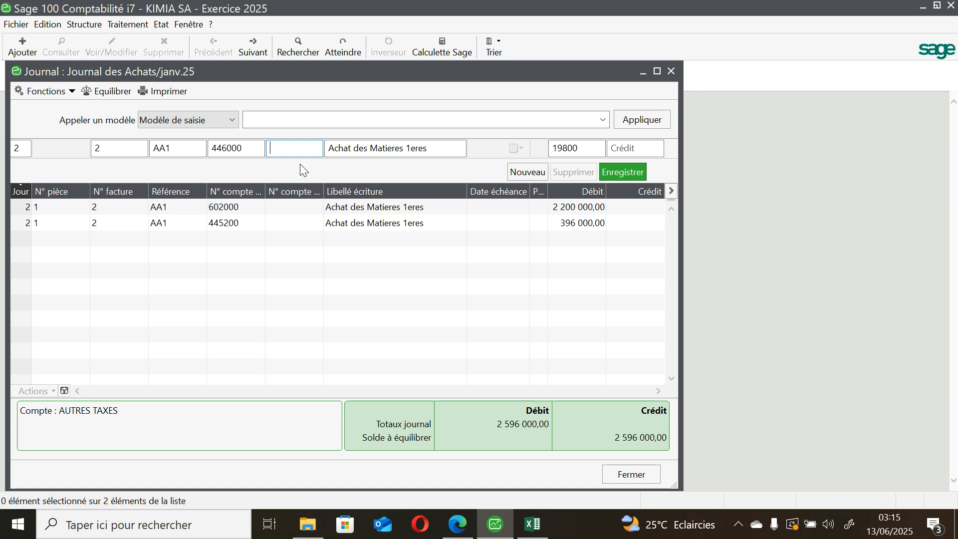
{"action": "left_click", "coordinate": [636, 176]}
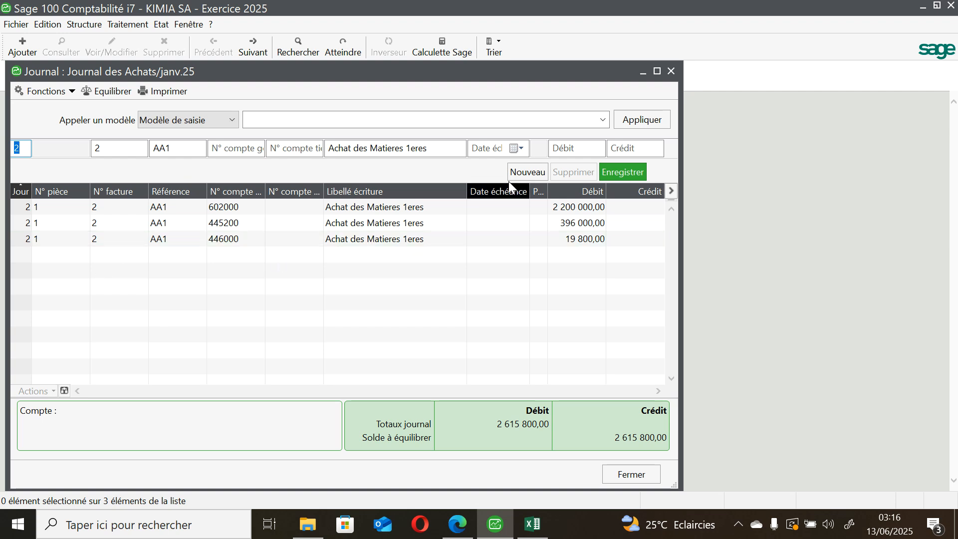
Step: Begin the balancing supplier line on general account 401000, using the proposed credit amount of 2615800
{"action": "left_click", "coordinate": [248, 149]}
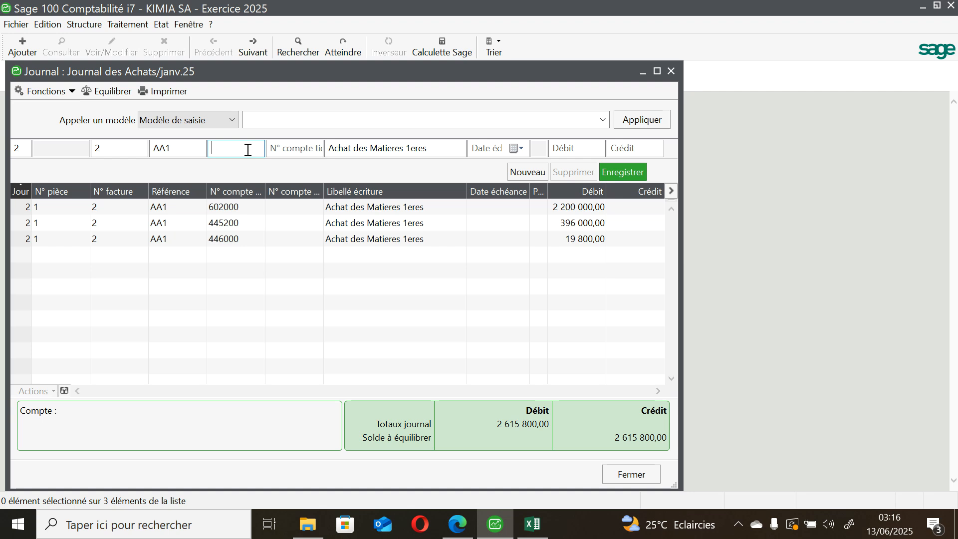
{"action": "type", "text": "402"}
{"action": "key", "text": "BackSpace"}
{"action": "type", "text": "1"}
{"action": "key", "text": "Tab"}
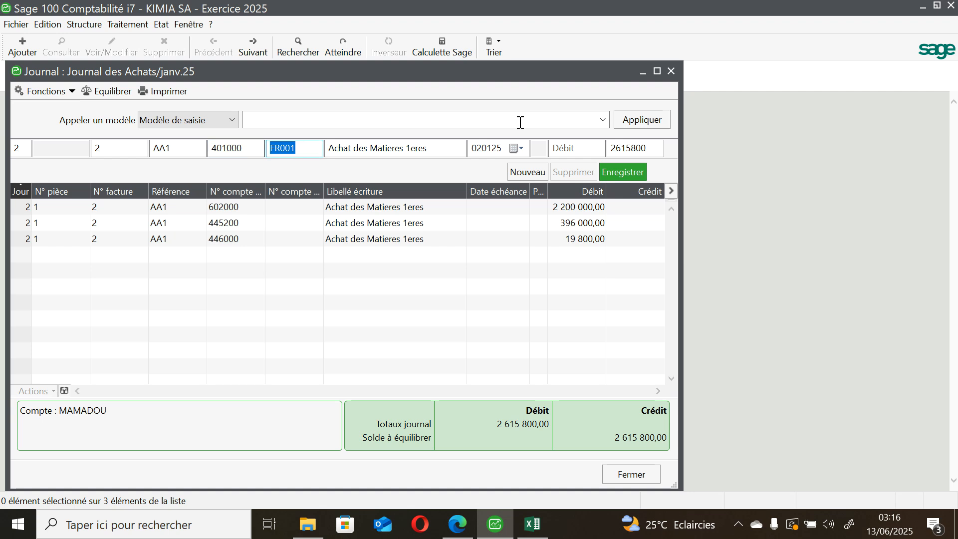
{"action": "left_click", "coordinate": [622, 149]}
{"action": "left_click", "coordinate": [652, 149]}
{"action": "left_click", "coordinate": [636, 151]}
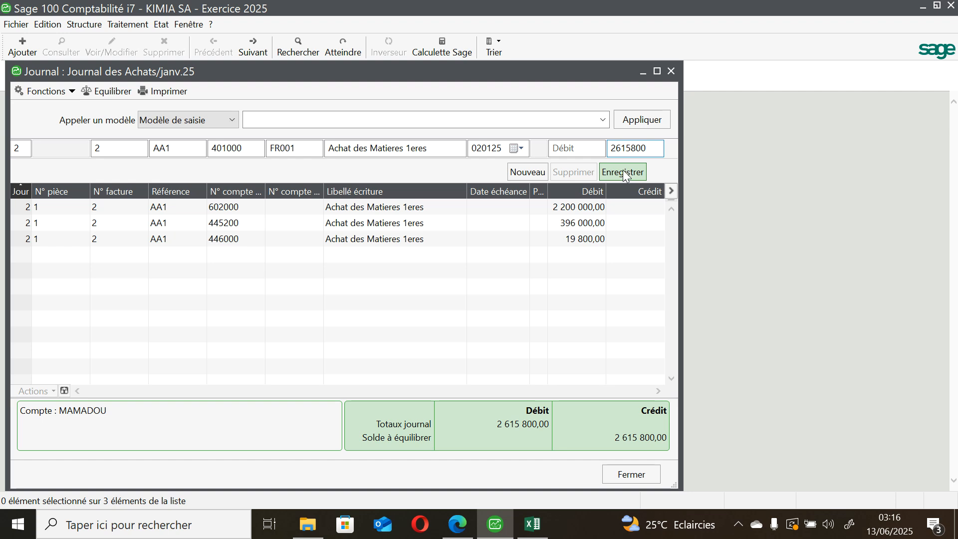
Step: Replace the third-party account on the 401000 line with supplier Central Pack and save the line in the purchases journal
{"action": "left_click", "coordinate": [314, 153]}
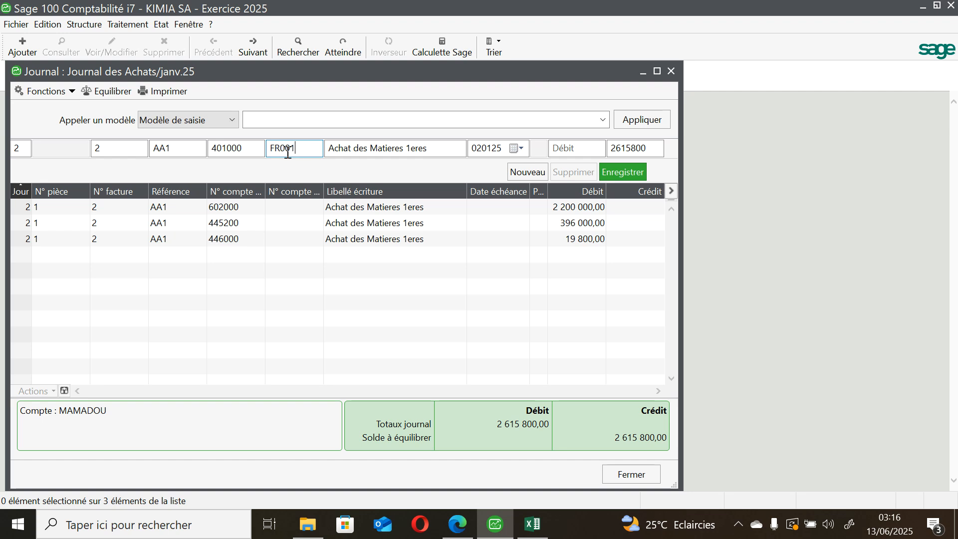
{"action": "key", "text": "BackSpace"}
{"action": "key", "text": "BackSpace"}
{"action": "key", "text": "BackSpace"}
{"action": "key", "text": "Tab"}
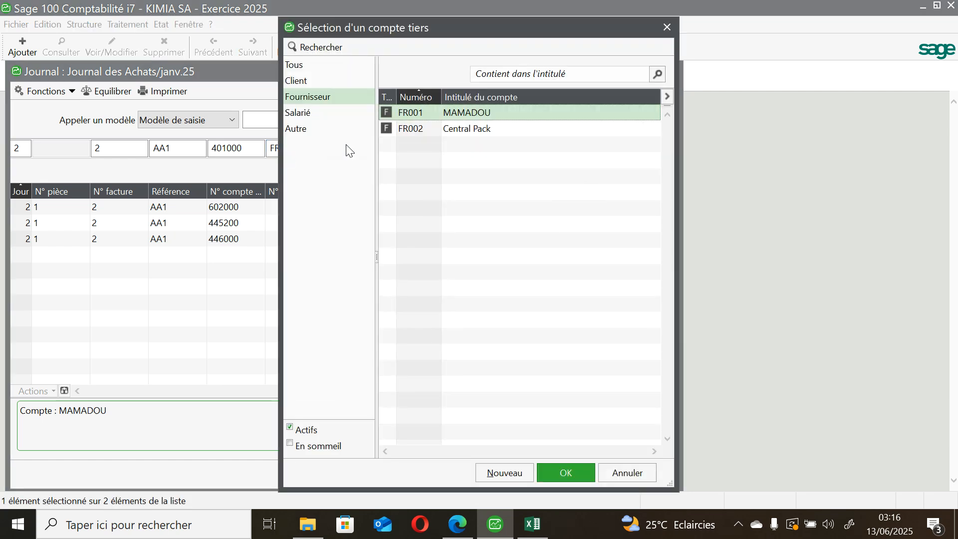
{"action": "left_click", "coordinate": [452, 128]}
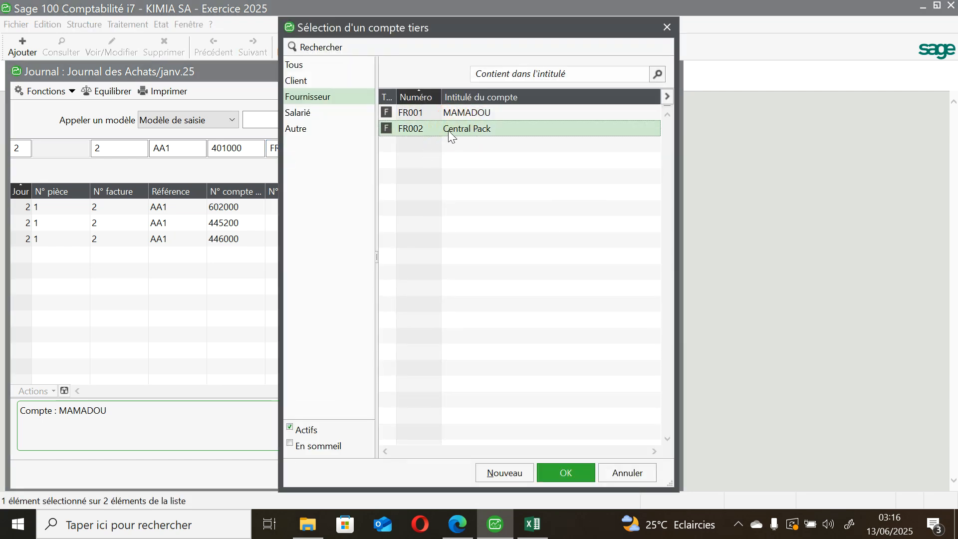
{"action": "left_click", "coordinate": [569, 475]}
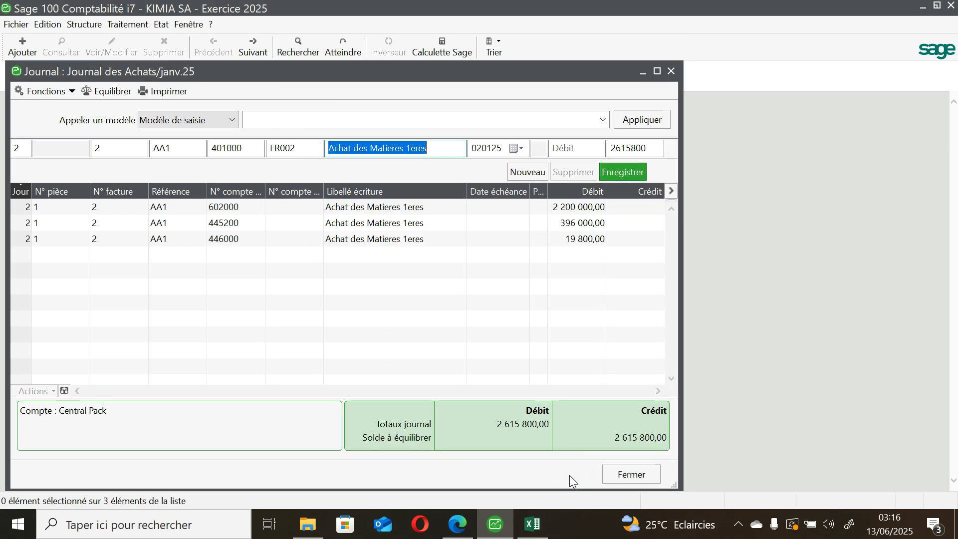
{"action": "left_click", "coordinate": [635, 174]}
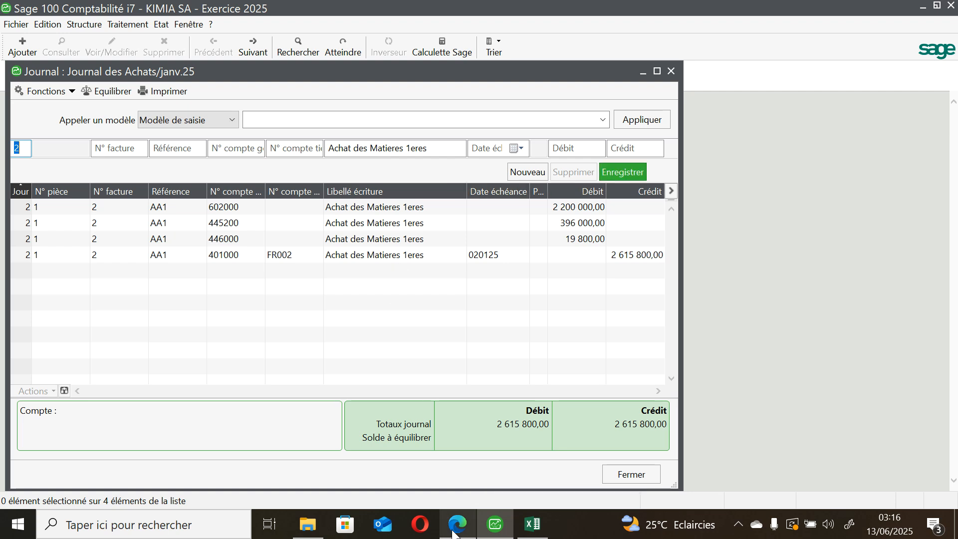
Step: Consult the 3 January transaction in the case study PDF in Edge, return to Sage and close the purchases journal
{"action": "mouse_move", "coordinate": [457, 530]}
{"action": "left_click", "coordinate": [459, 474]}
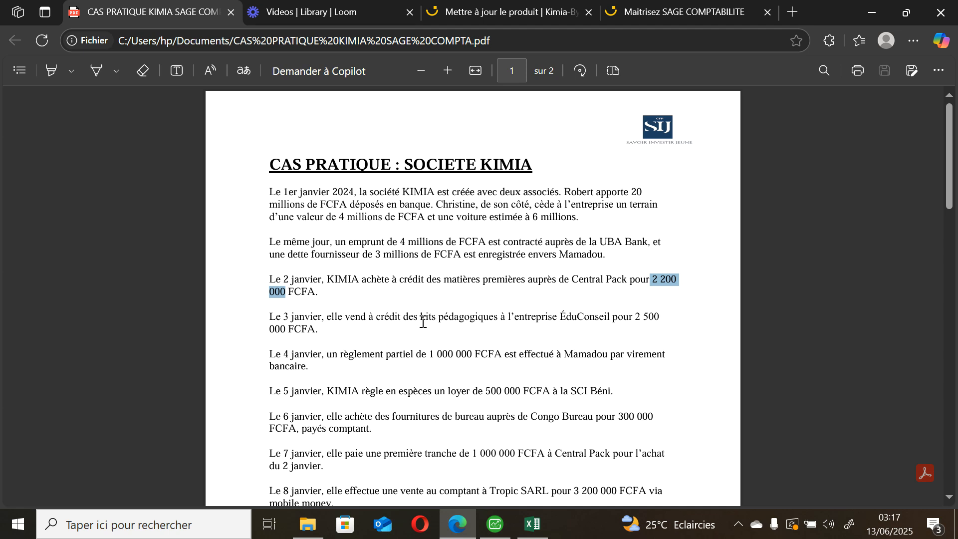
{"action": "left_click", "coordinate": [495, 524]}
{"action": "left_click", "coordinate": [630, 474]}
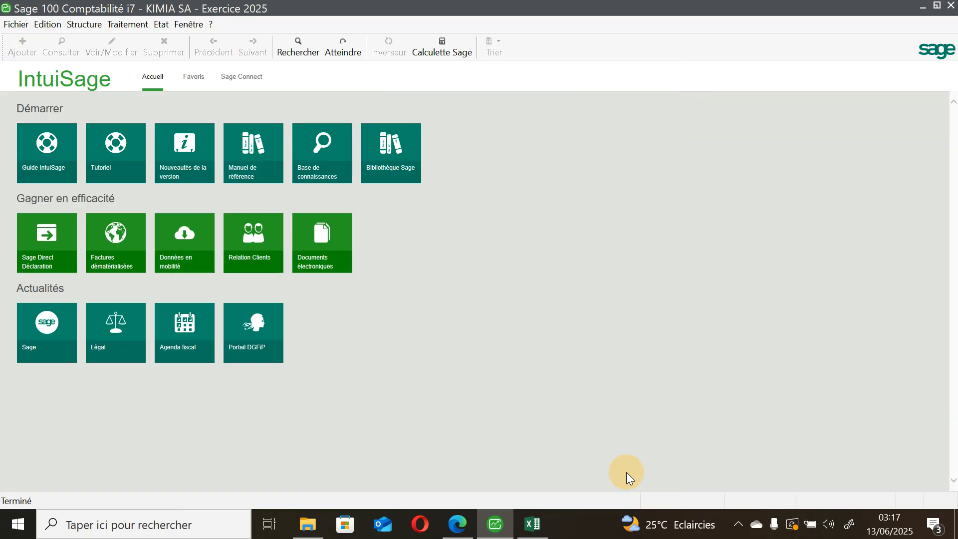
Step: Open the sales journal, code Jvte, for journal entry in period janv.25
{"action": "left_click", "coordinate": [131, 25]}
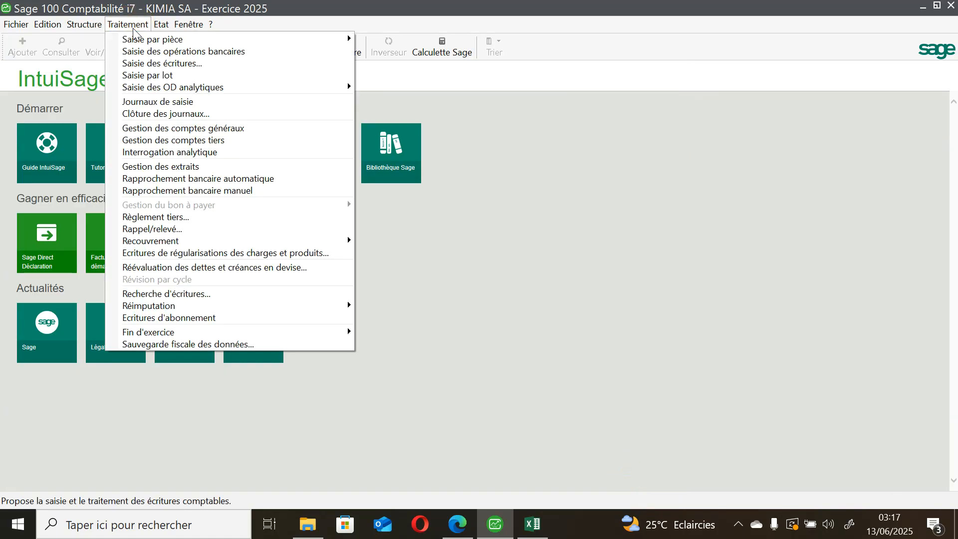
{"action": "left_click", "coordinate": [166, 64]}
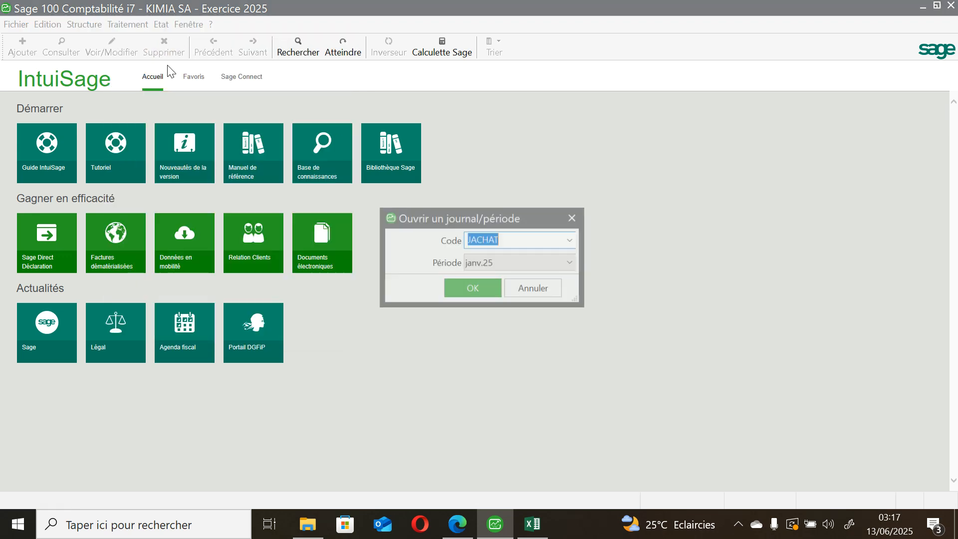
{"action": "left_click", "coordinate": [528, 237]}
{"action": "key", "text": "BackSpace"}
{"action": "key", "text": "BackSpace"}
{"action": "key", "text": "BackSpace"}
{"action": "key", "text": "BackSpace"}
{"action": "key", "text": "BackSpace"}
{"action": "type", "text": "vte"}
{"action": "left_click", "coordinate": [572, 241]}
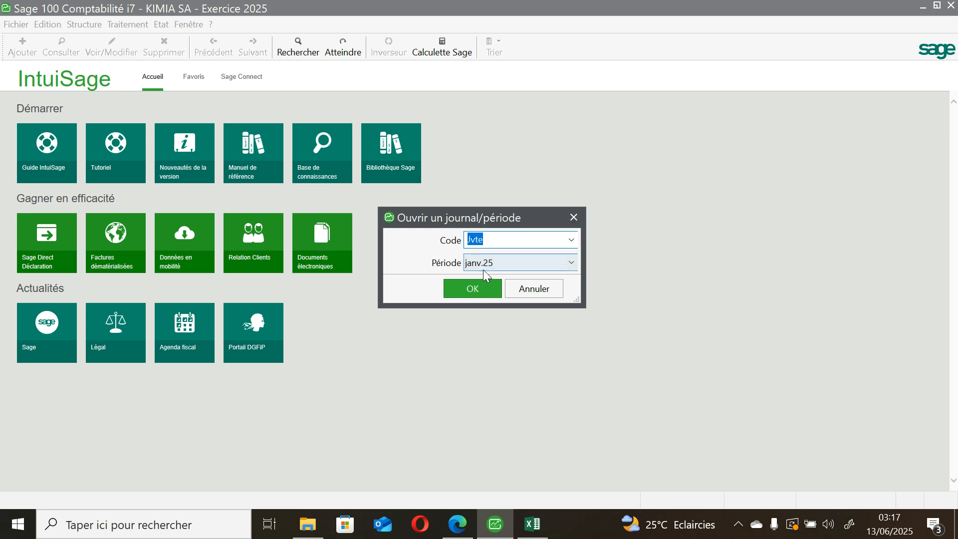
{"action": "left_click", "coordinate": [484, 287]}
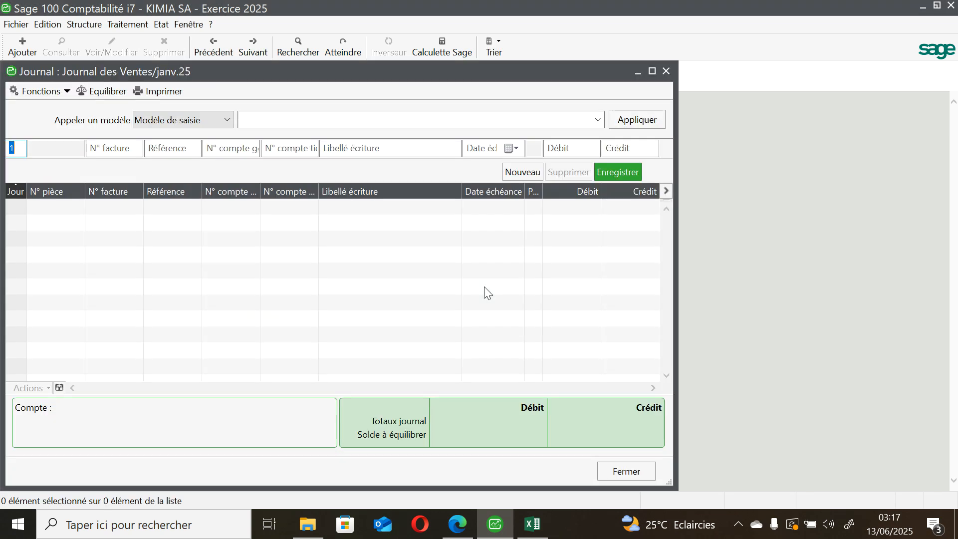
Step: Set the new sales entry's day to 3, invoice number to 3 and reference to AA2
{"action": "key", "text": "BackSpace"}
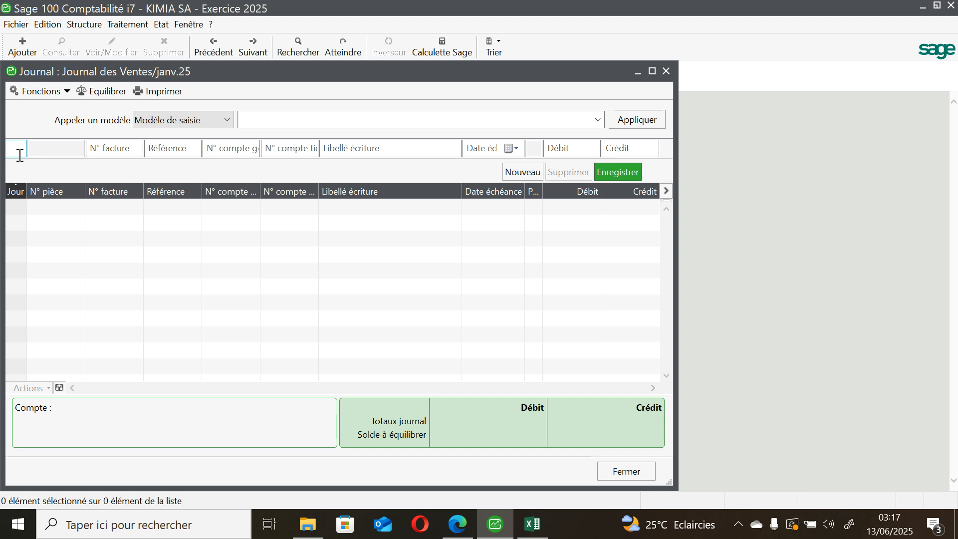
{"action": "type", "text": "3"}
{"action": "left_click", "coordinate": [91, 151]}
{"action": "type", "text": "3"}
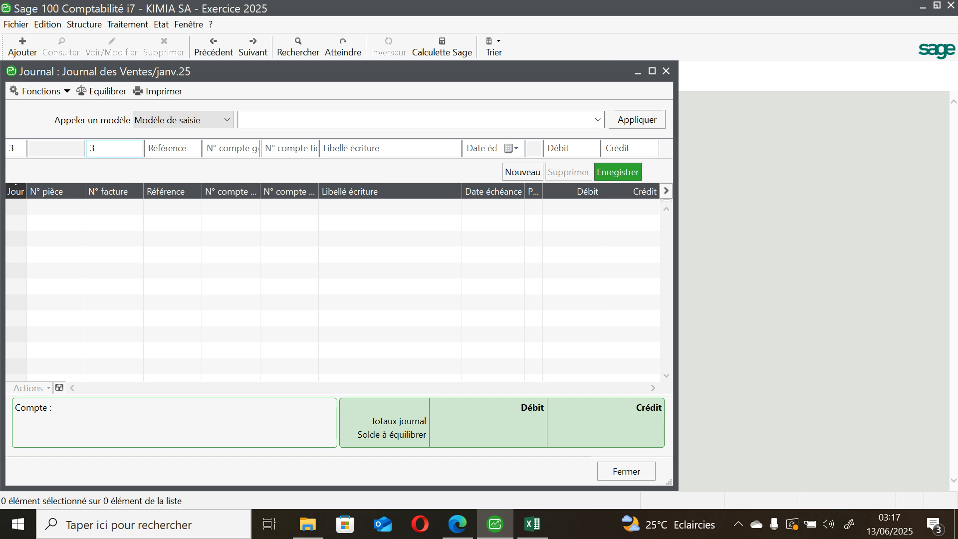
{"action": "left_click", "coordinate": [173, 145]}
{"action": "type", "text": "2"}
{"action": "key", "text": "BackSpace"}
{"action": "type", "text": "AA"}
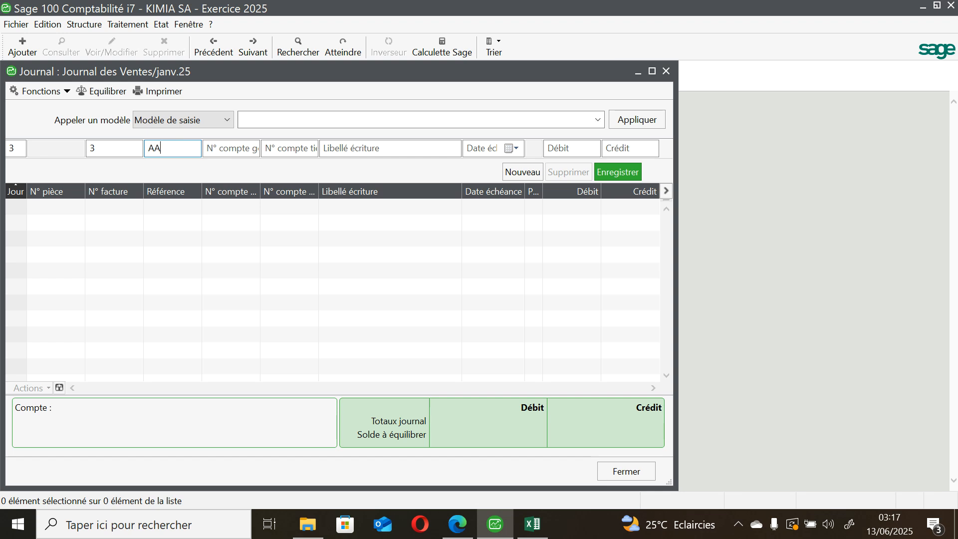
{"action": "type", "text": "2"}
Step: Check the 3 January sale in the case study PDF and assign general account 701000 (VENTE DES MARCHANDISES) to the sales line
{"action": "left_click", "coordinate": [223, 148]}
{"action": "type", "text": "701"}
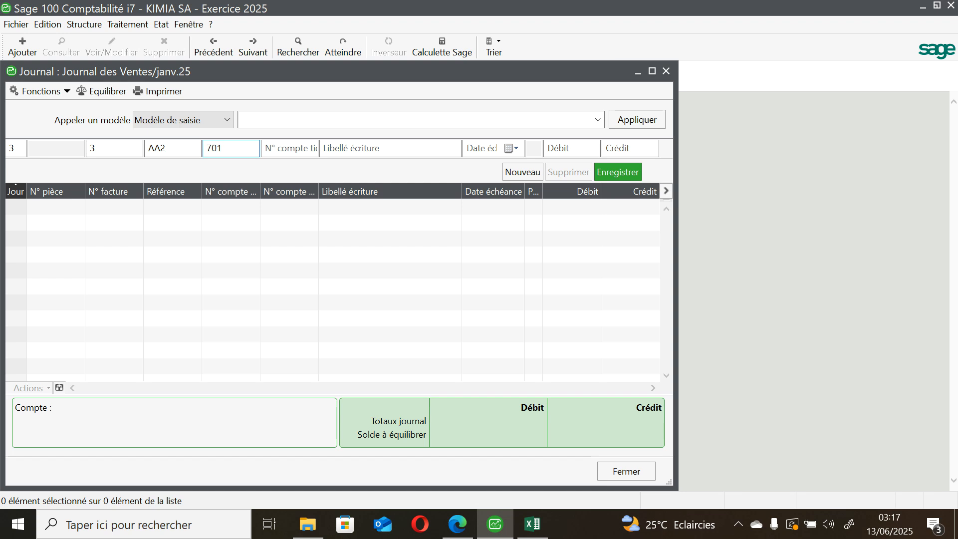
{"action": "mouse_move", "coordinate": [458, 524]}
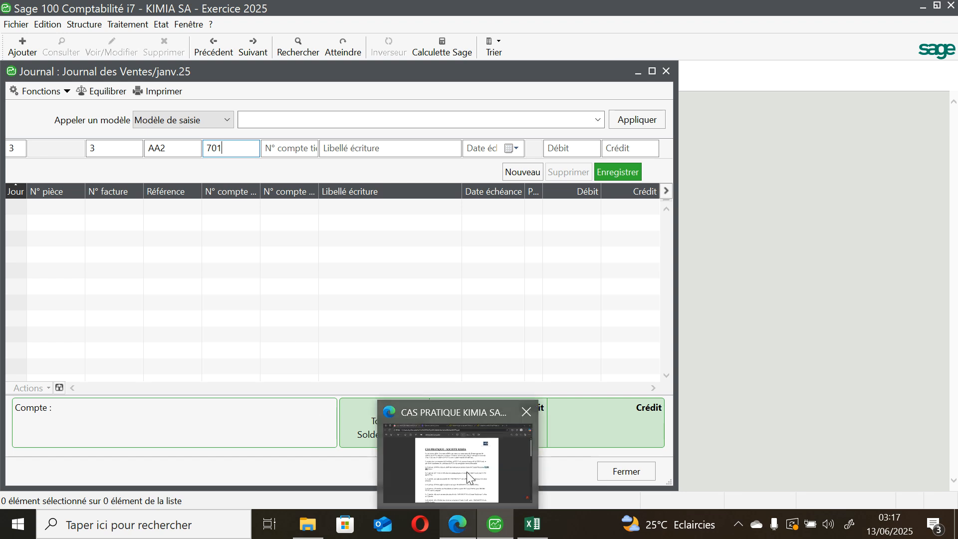
{"action": "mouse_move", "coordinate": [468, 475]}
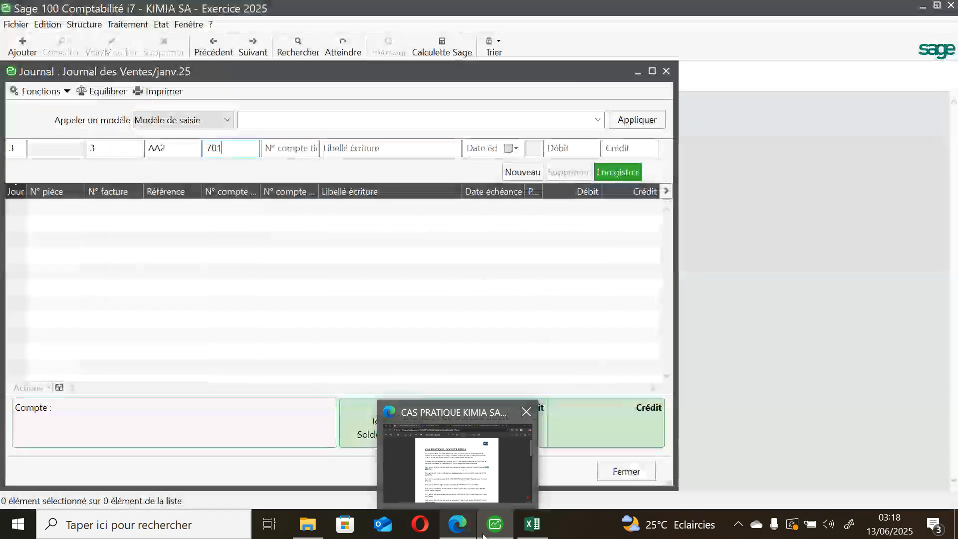
{"action": "mouse_move", "coordinate": [496, 521]}
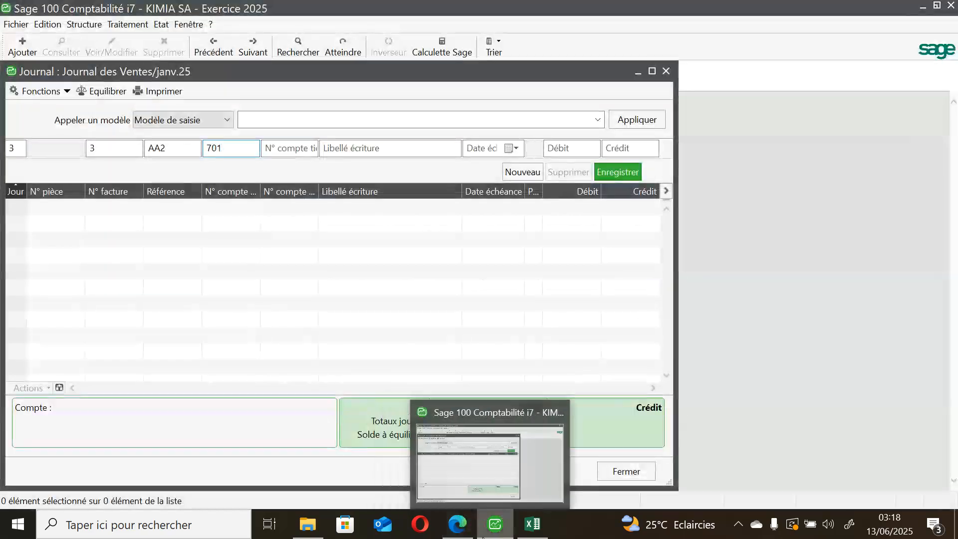
{"action": "left_click", "coordinate": [506, 477]}
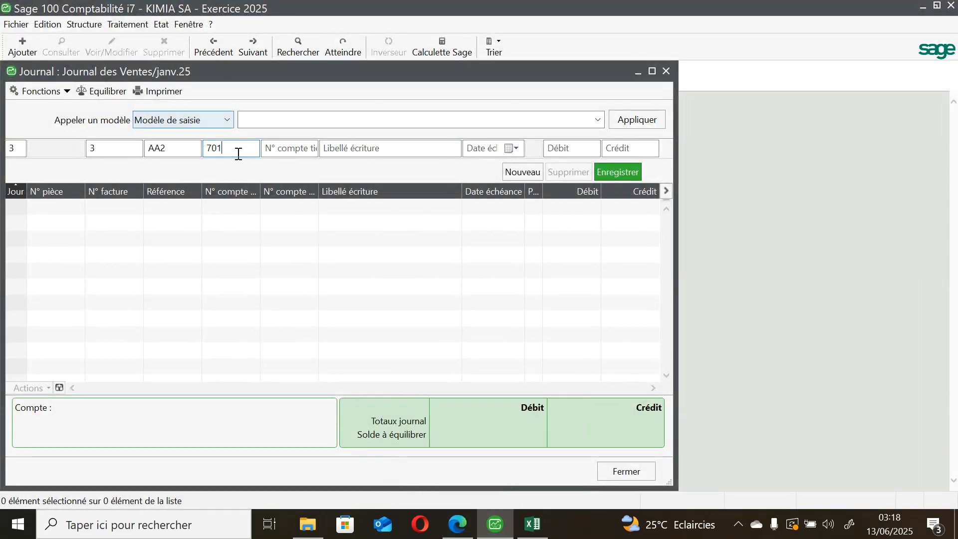
{"action": "key", "text": "Tab"}
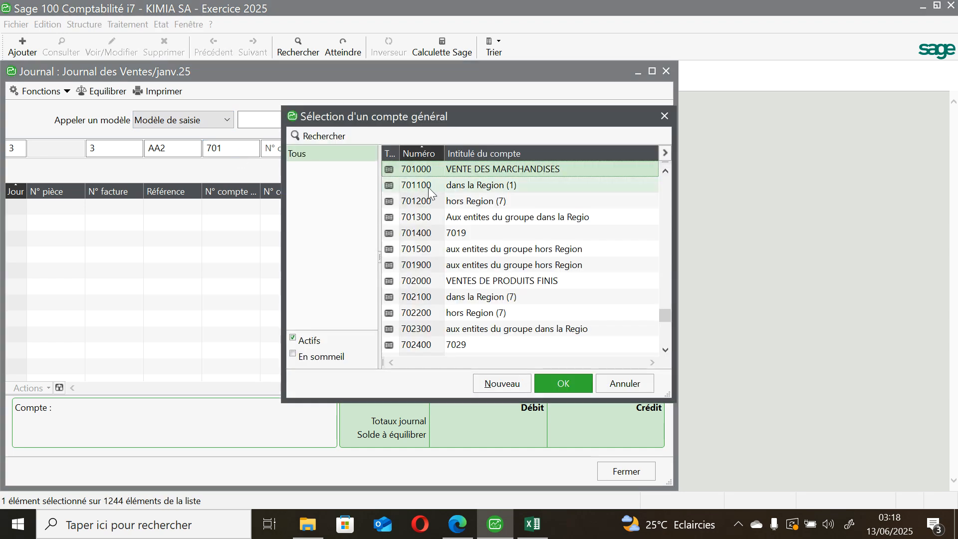
{"action": "left_click", "coordinate": [580, 382]}
Step: Enter "VENTE KIT PEDAGOGIQUE" as the sales line's entry label
{"action": "left_click", "coordinate": [325, 149]}
{"action": "left_click", "coordinate": [324, 149]}
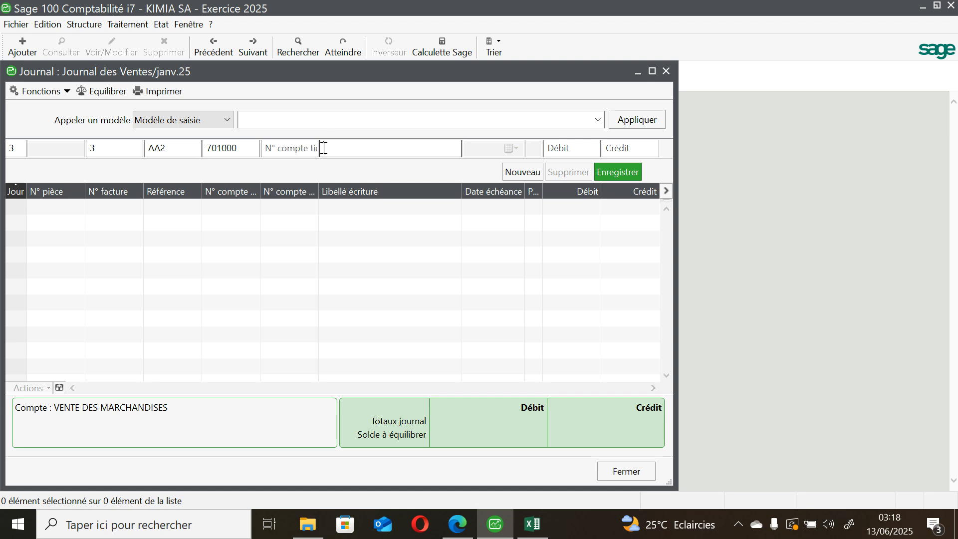
{"action": "left_click", "coordinate": [338, 149]}
{"action": "type", "text": "VENTE KIT PEDAGOGIQUE"}
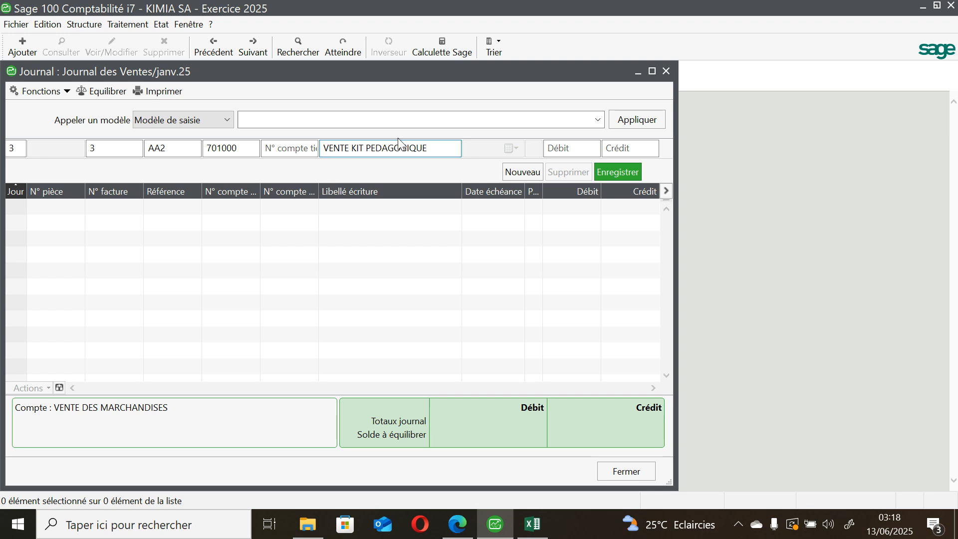
Step: Look up the sale amount in the case study PDF, enter a credit of 2500000 and save the 701000 line
{"action": "left_click", "coordinate": [627, 149]}
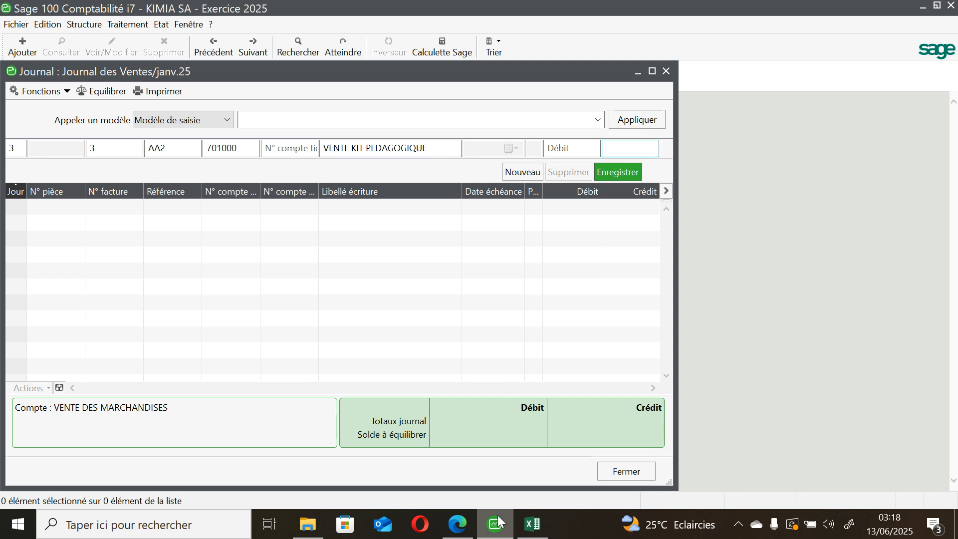
{"action": "left_click", "coordinate": [457, 524]}
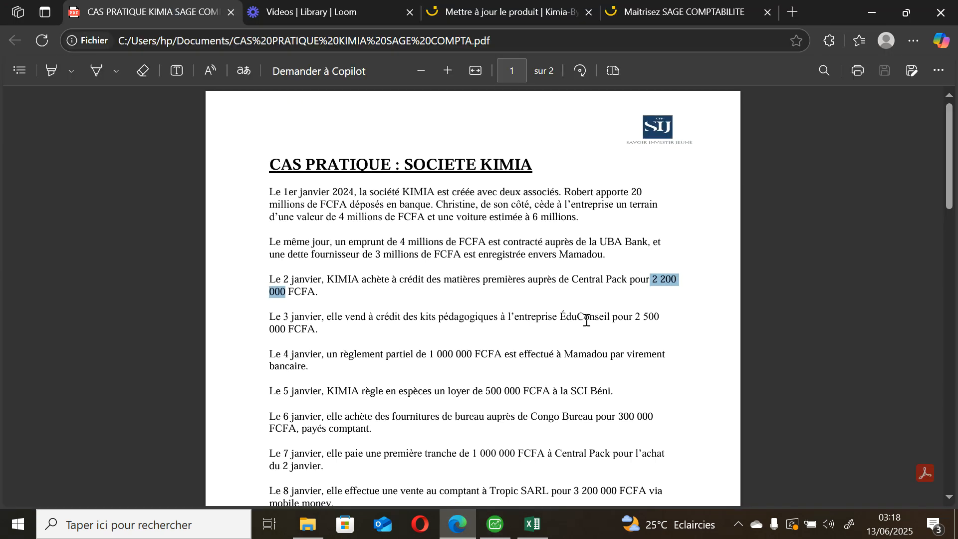
{"action": "left_click", "coordinate": [631, 323]}
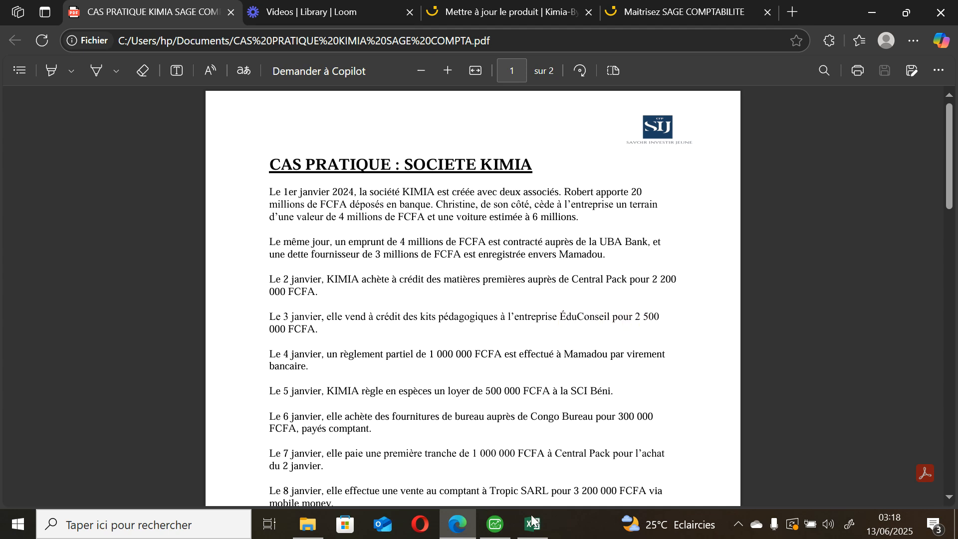
{"action": "left_click", "coordinate": [496, 524]}
{"action": "type", "text": "2500000"}
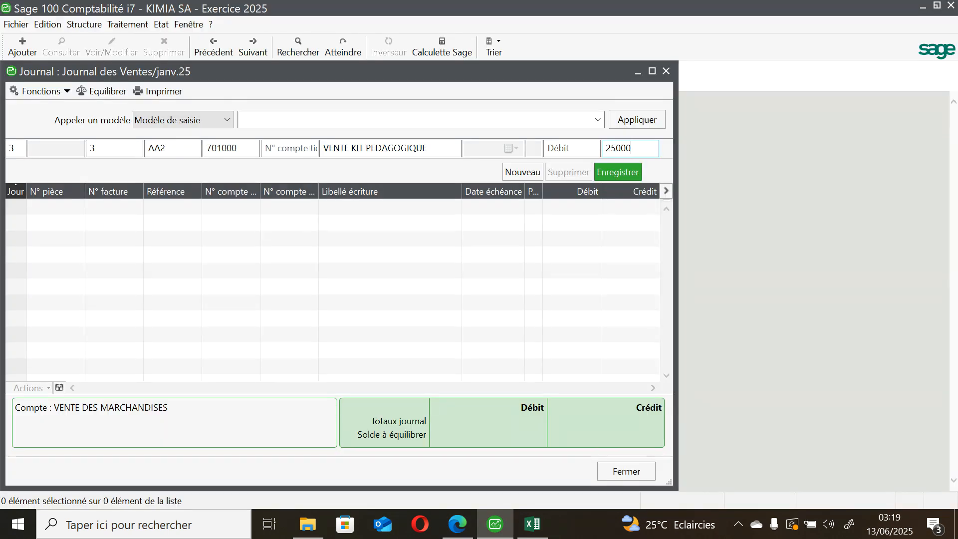
{"action": "left_click", "coordinate": [613, 174]}
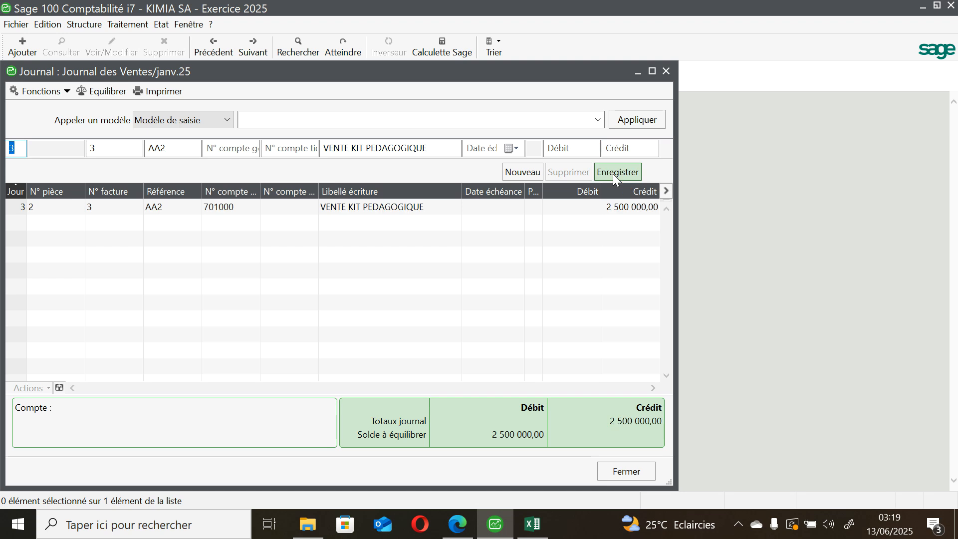
Step: Add the sales VAT line on general account 443100 with the proposed credit of 450000 and save it
{"action": "left_click", "coordinate": [212, 149]}
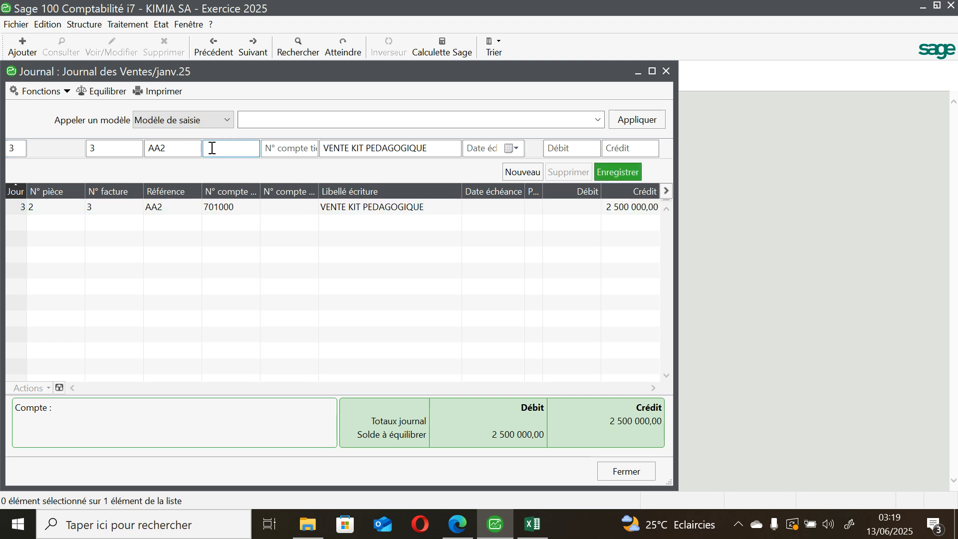
{"action": "type", "text": "4431"}
{"action": "key", "text": "Tab"}
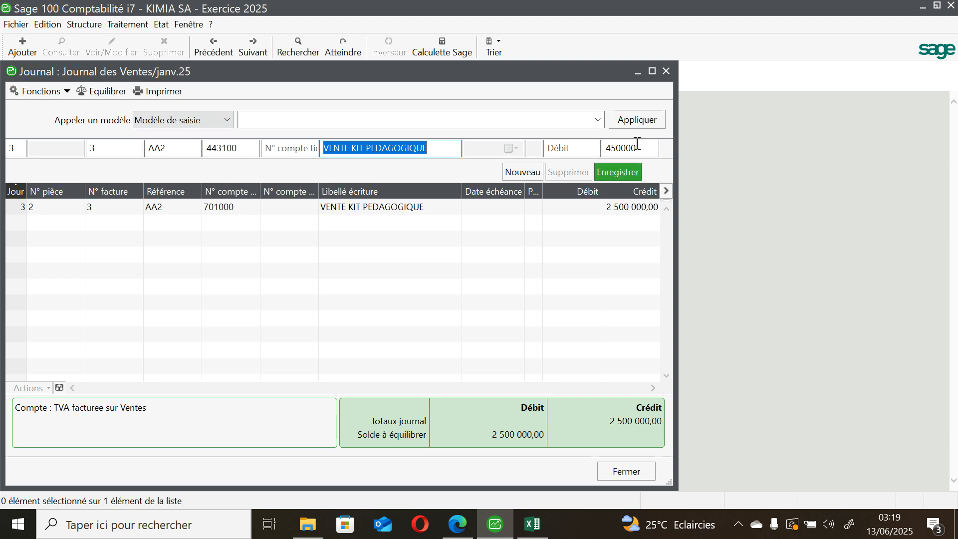
{"action": "left_click", "coordinate": [624, 149]}
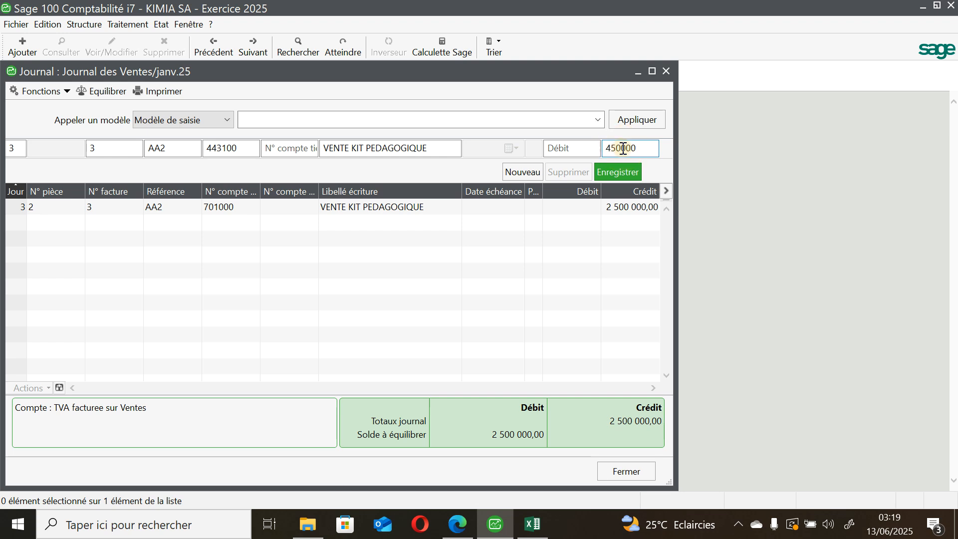
{"action": "left_click", "coordinate": [628, 172]}
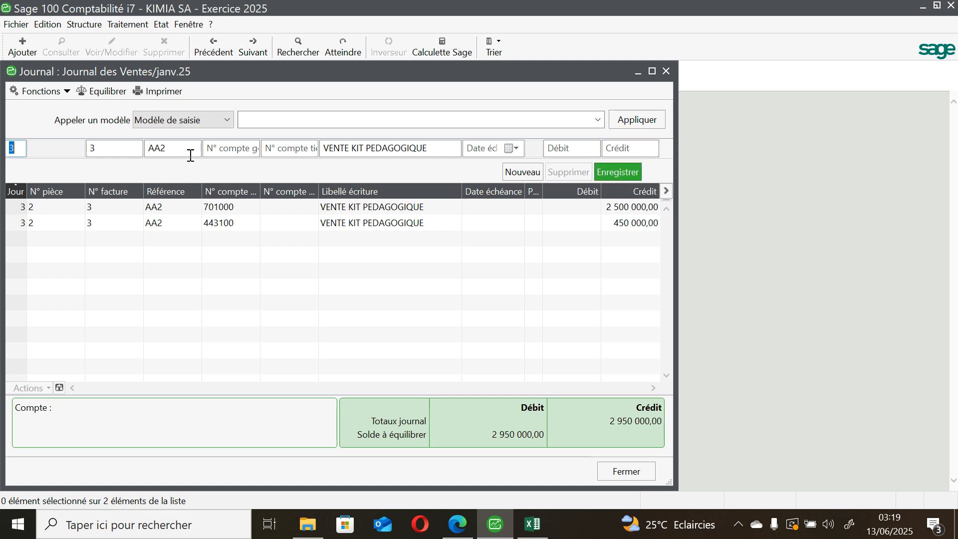
Step: Add the other taxes line on general account 446000 with a credit of 22500 and save it
{"action": "left_click", "coordinate": [228, 153]}
{"action": "type", "text": "446000"}
{"action": "key", "text": "Tab"}
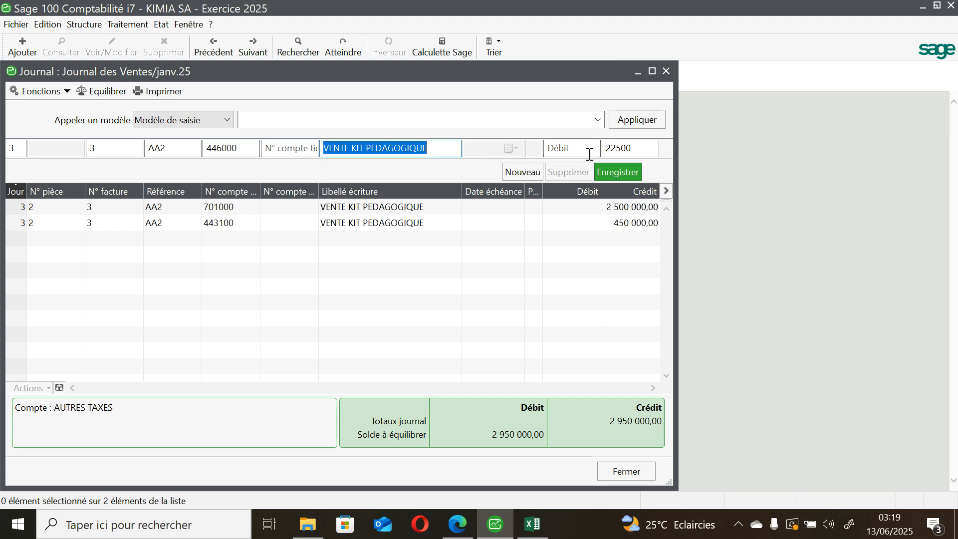
{"action": "left_click", "coordinate": [632, 172]}
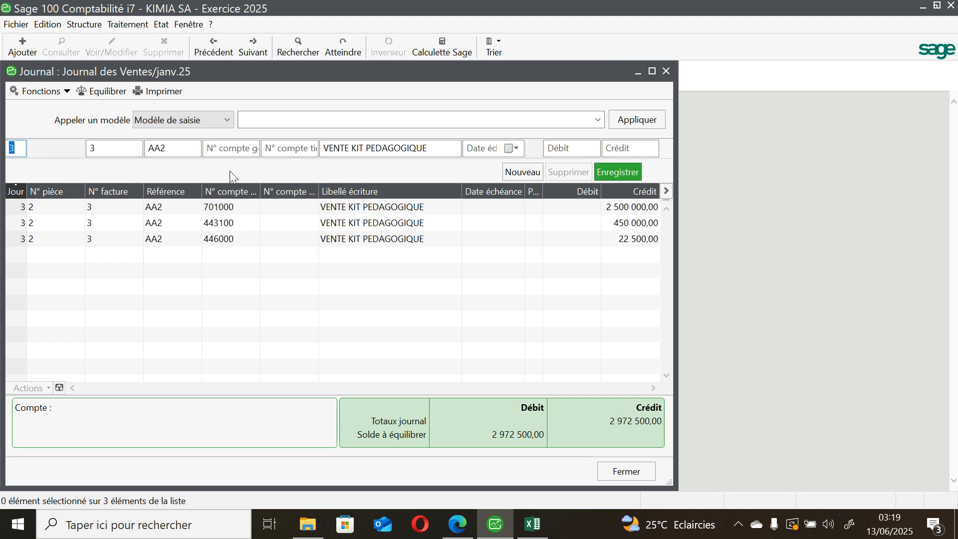
Step: Start the customer line on general account 411000 with the proposed debit of 2972500
{"action": "left_click", "coordinate": [230, 152]}
{"action": "type", "text": "411"}
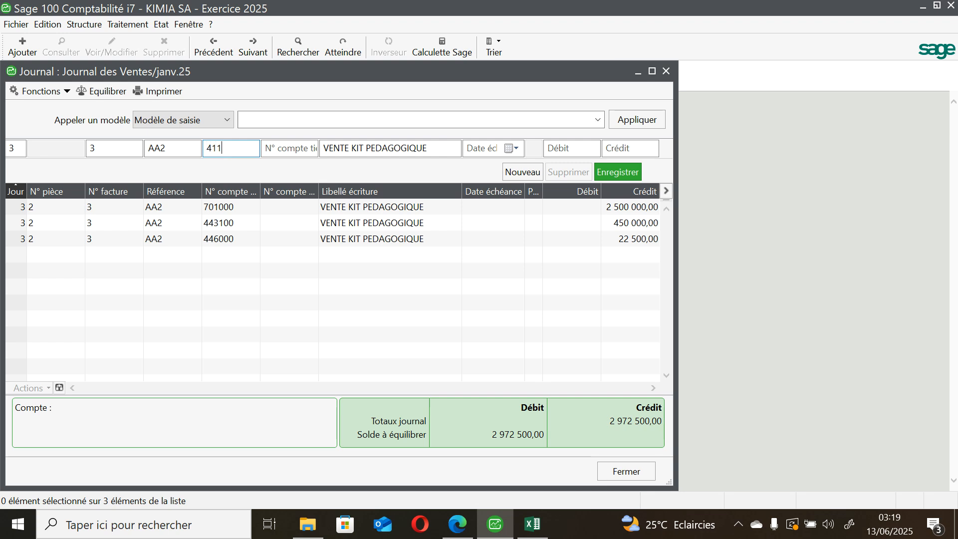
{"action": "type", "text": "000"}
{"action": "key", "text": "Tab"}
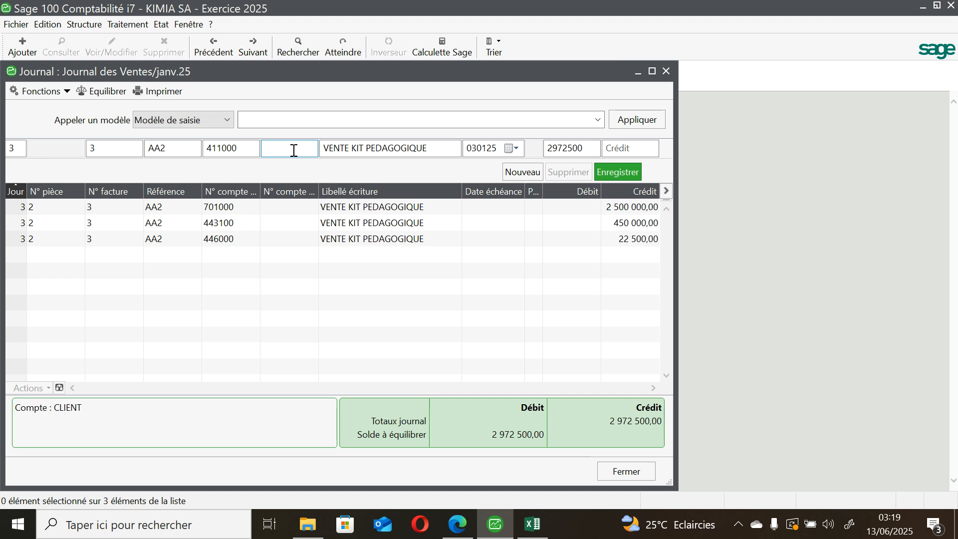
Step: Enter "CL" as the line's third-party account and start creating a new client account
{"action": "type", "text": "CL"}
{"action": "key", "text": "Tab"}
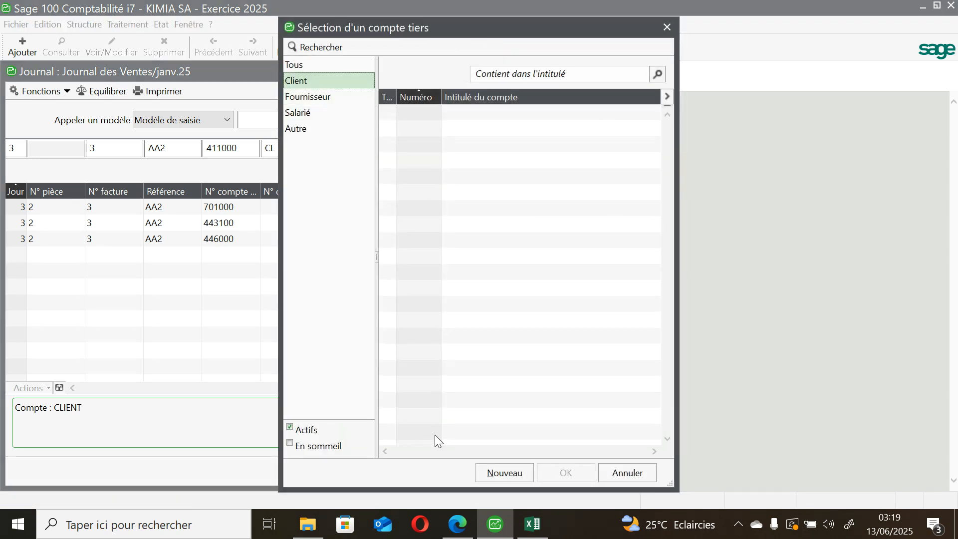
{"action": "left_click", "coordinate": [505, 473]}
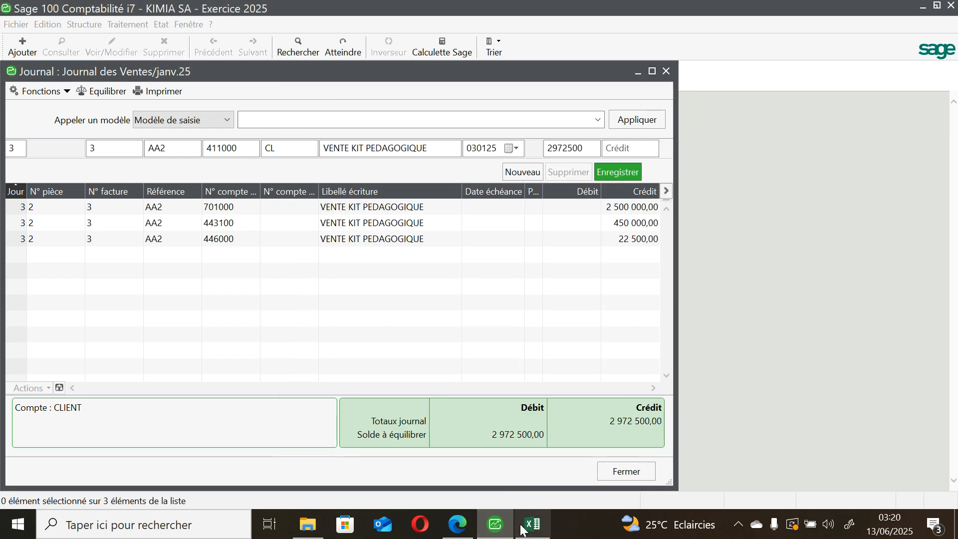
Step: Copy the customer company "ÉduConseil" from the 3 January sale in the case study PDF into the new client's title in Sage
{"action": "left_click", "coordinate": [457, 524]}
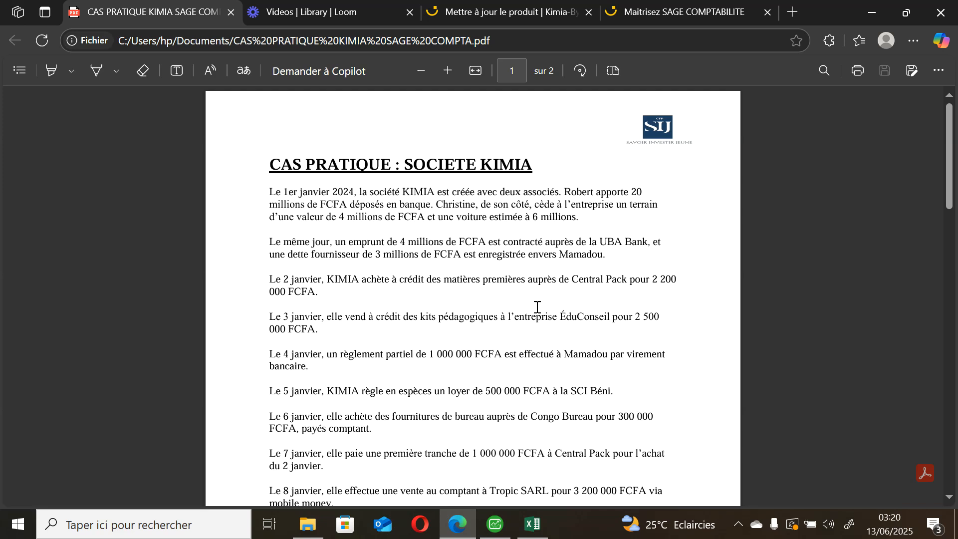
{"action": "left_click_drag", "start_coordinate": [560, 318], "coordinate": [605, 324]}
{"action": "key", "text": "ctrl+c"}
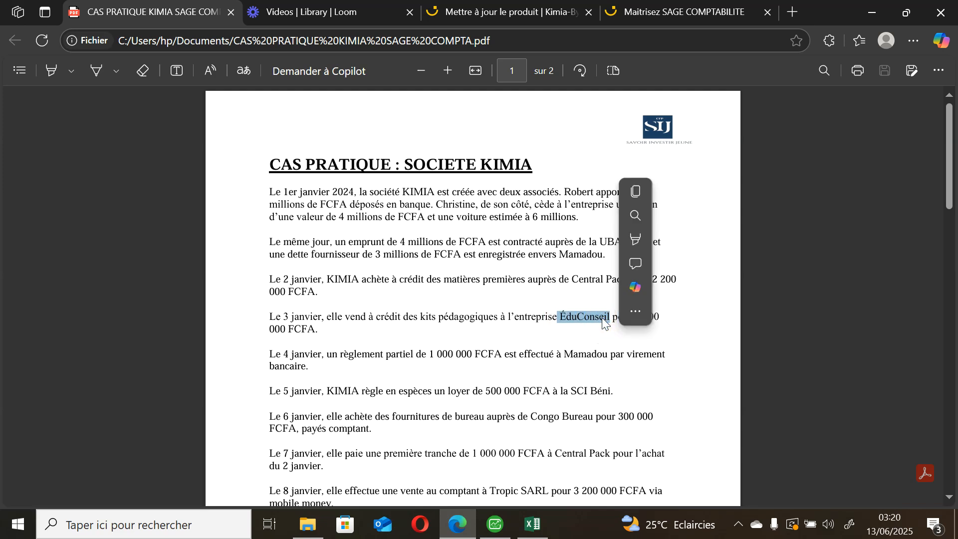
{"action": "left_click", "coordinate": [637, 192]}
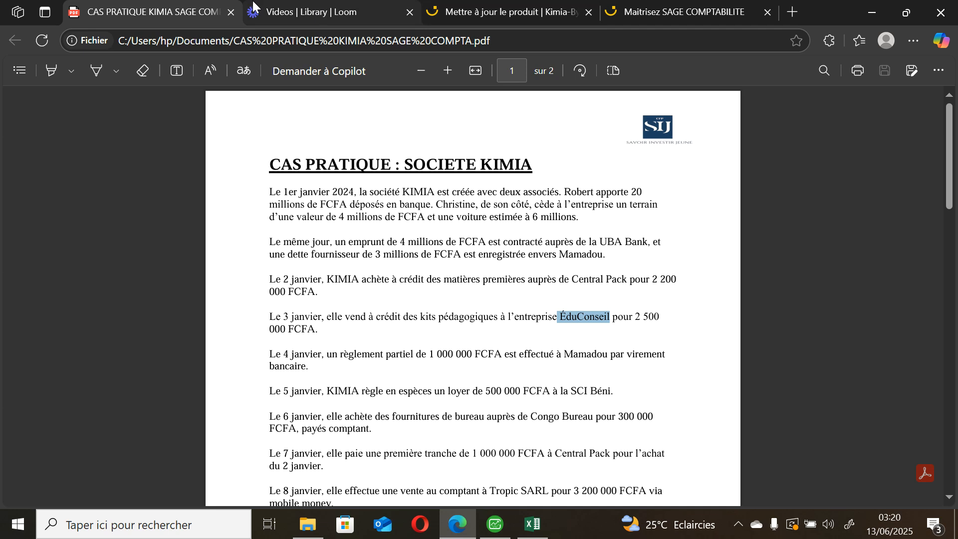
{"action": "key", "text": "alt+Tab"}
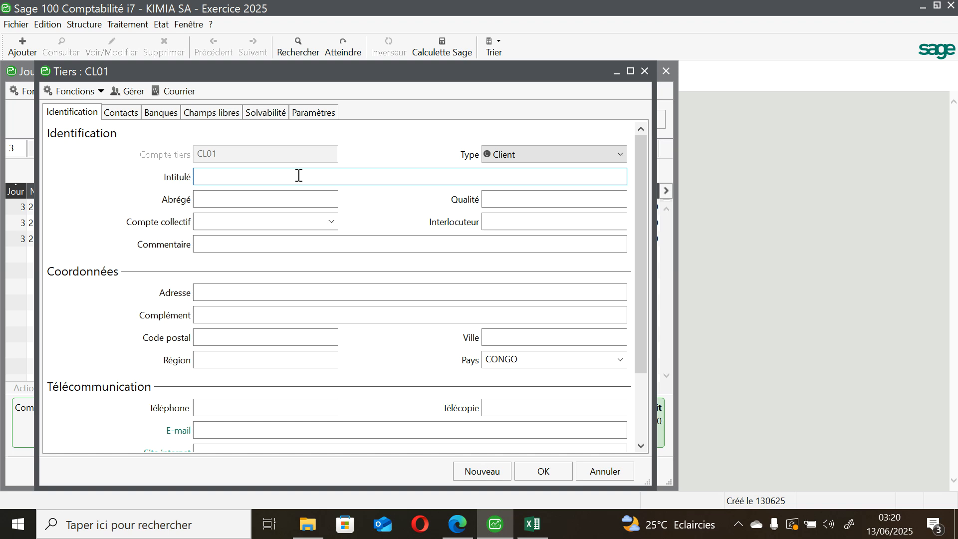
{"action": "key", "text": "ctrl+v"}
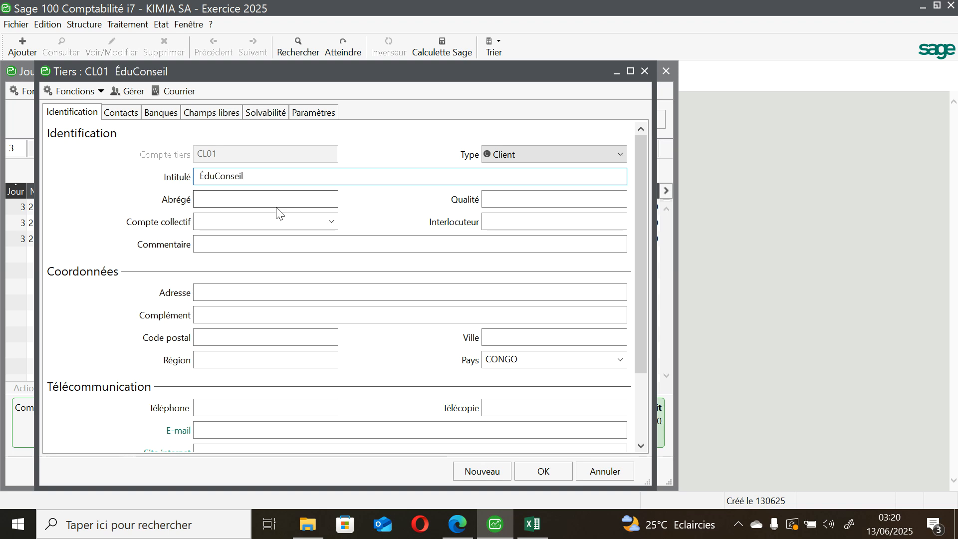
Step: Set the ÉduConseil client's collective account to 411000 and confirm the client record
{"action": "left_click", "coordinate": [291, 217]}
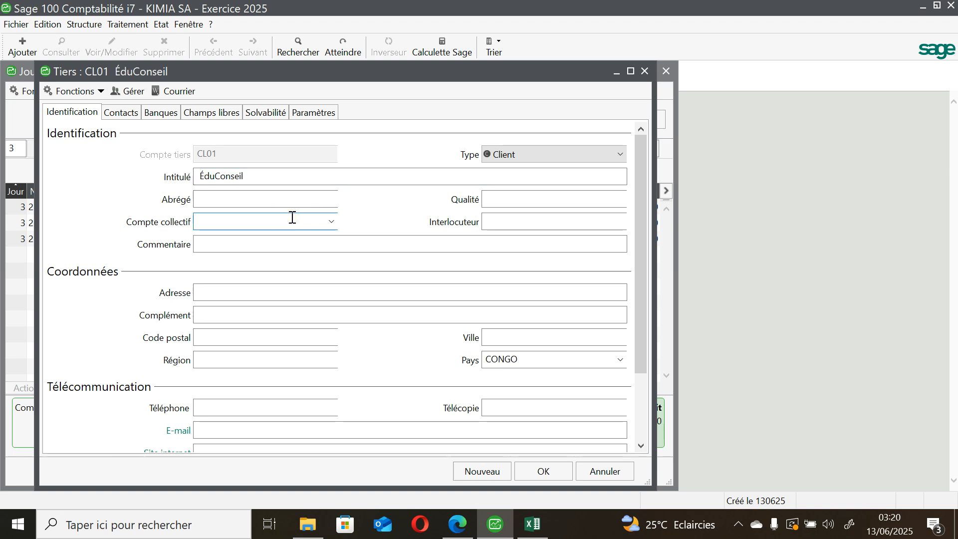
{"action": "type", "text": "411"}
{"action": "key", "text": "Tab"}
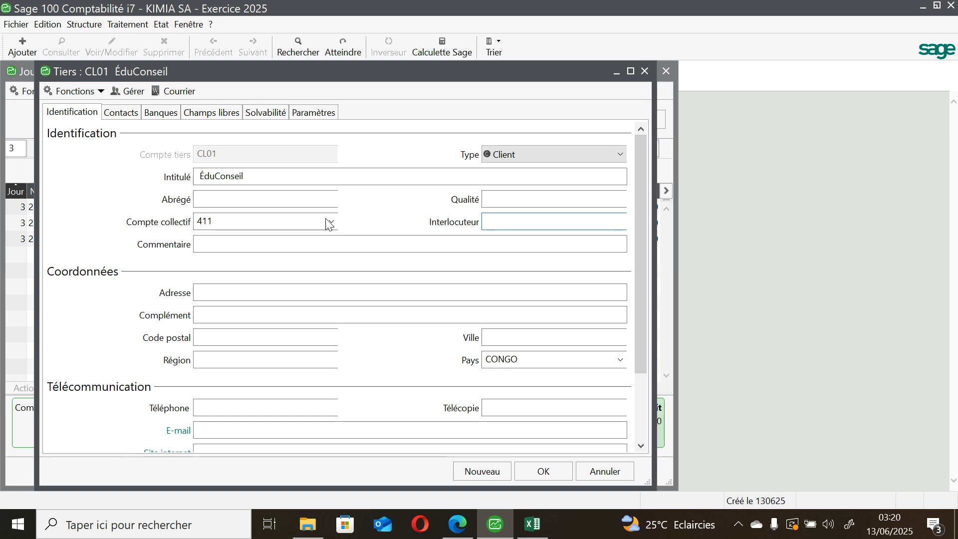
{"action": "left_click", "coordinate": [328, 223]}
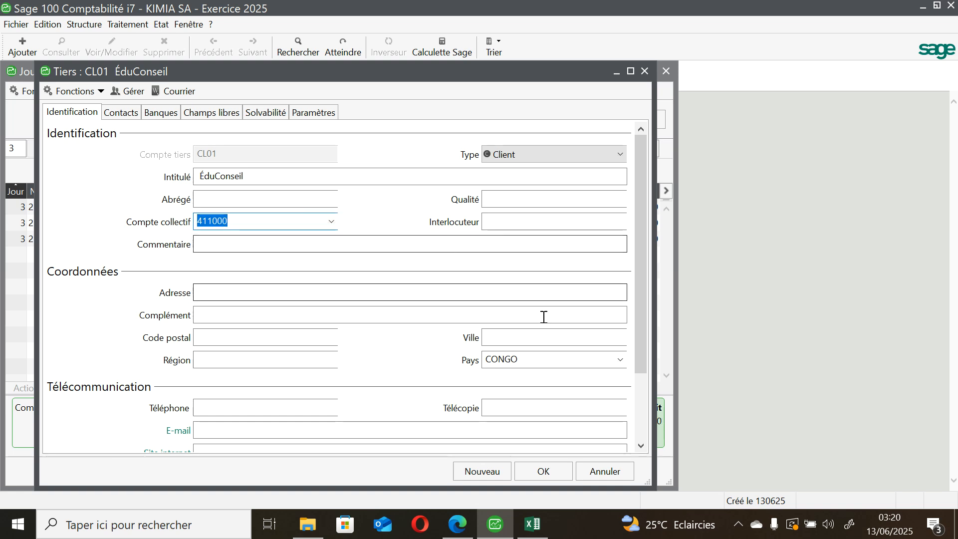
{"action": "left_click", "coordinate": [522, 471]}
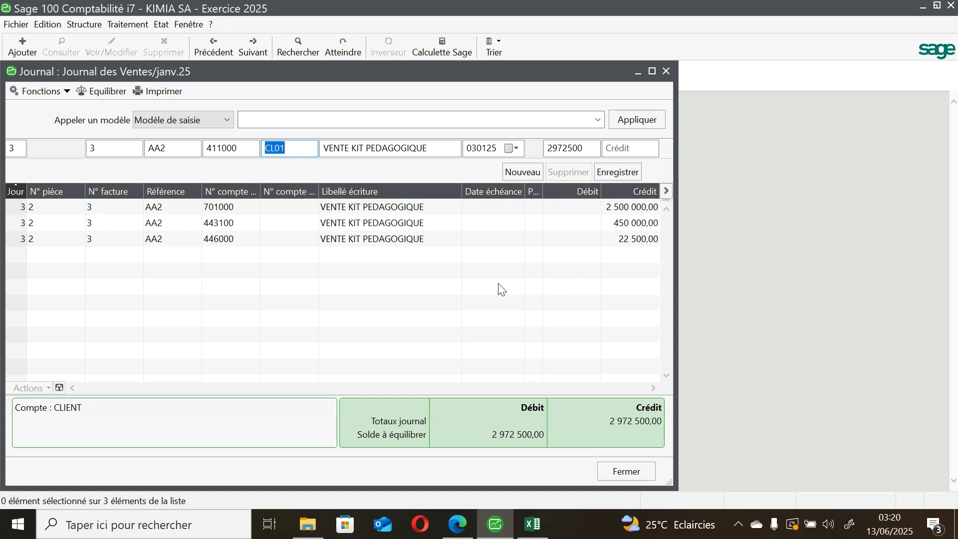
Step: Save the 411000 customer line and close the January 2025 sales journal
{"action": "left_click", "coordinate": [619, 465]}
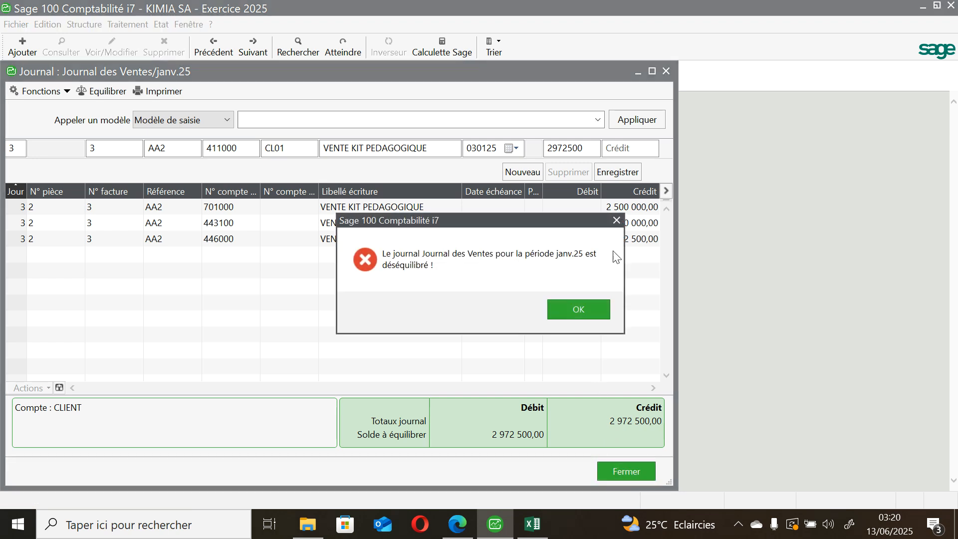
{"action": "left_click", "coordinate": [618, 219]}
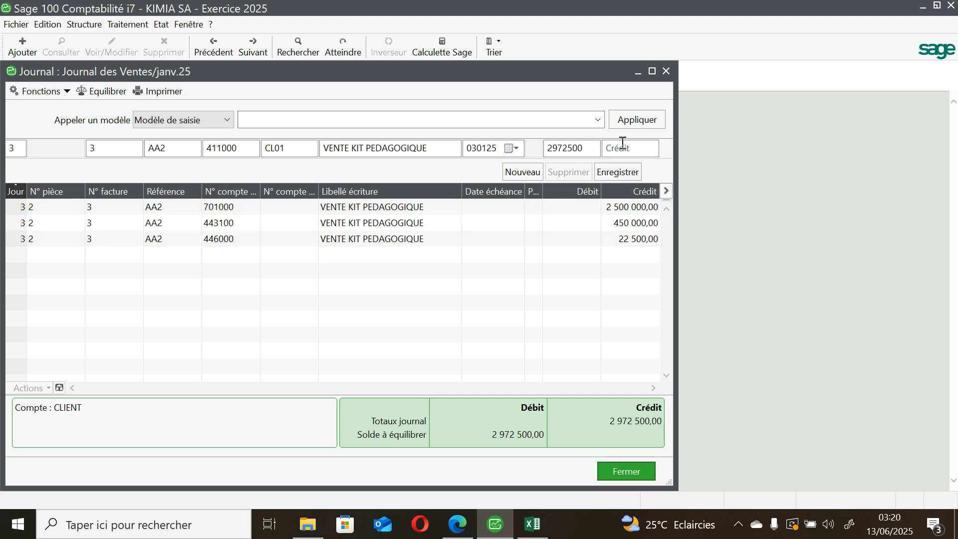
{"action": "left_click", "coordinate": [630, 173]}
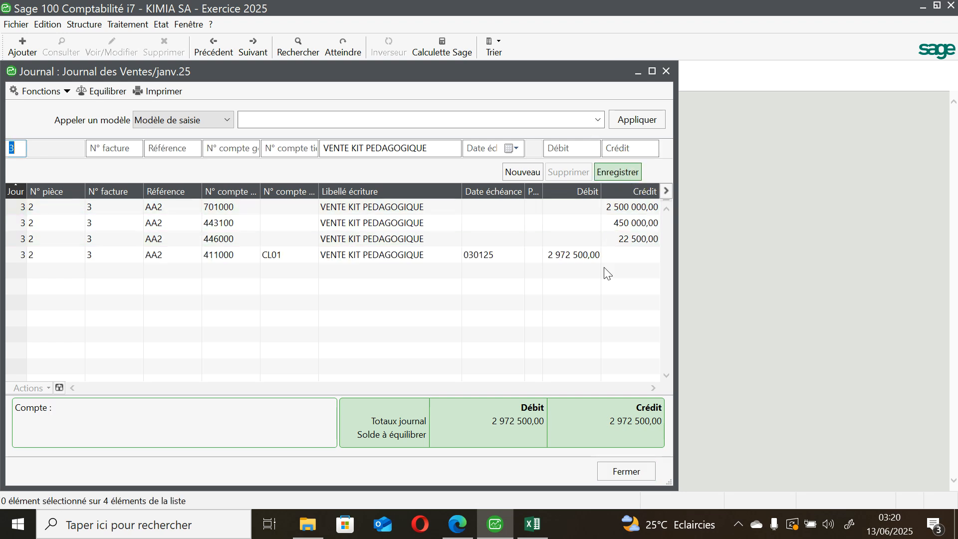
{"action": "left_click", "coordinate": [630, 472]}
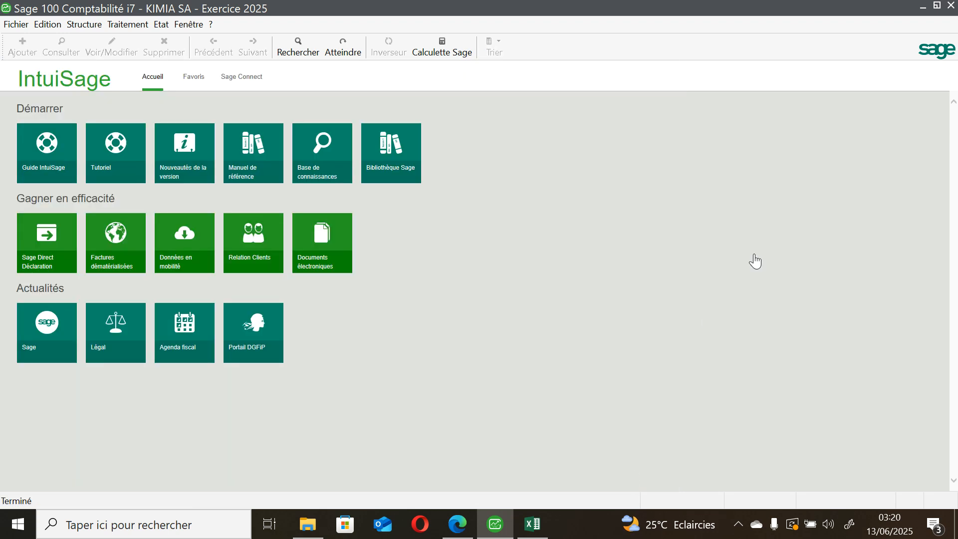